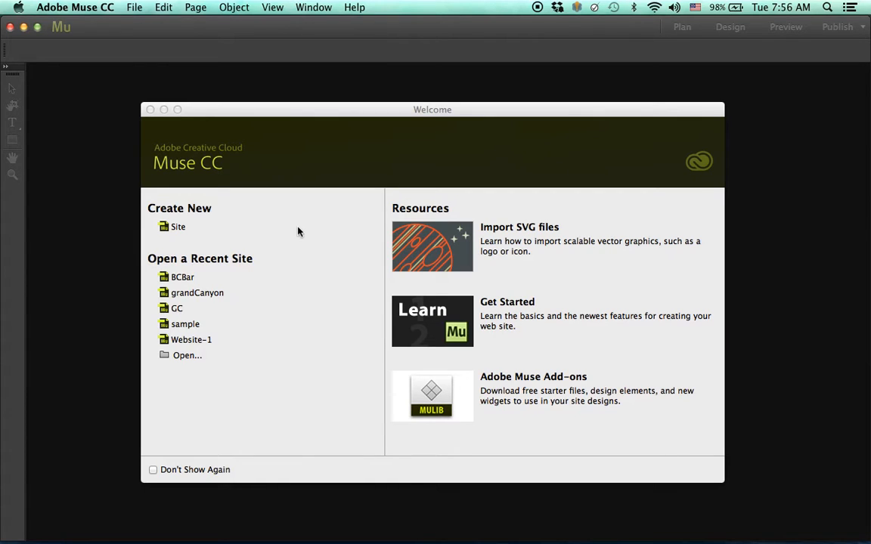
- Start a new site, keeping the Desktop initial layout with 960 px page width
left_click_drag(332, 114, 326, 104)
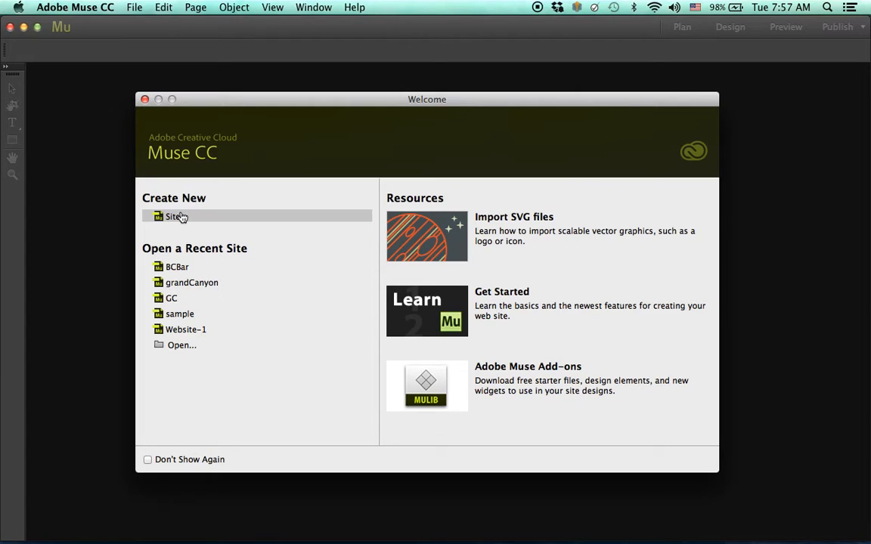
left_click(174, 217)
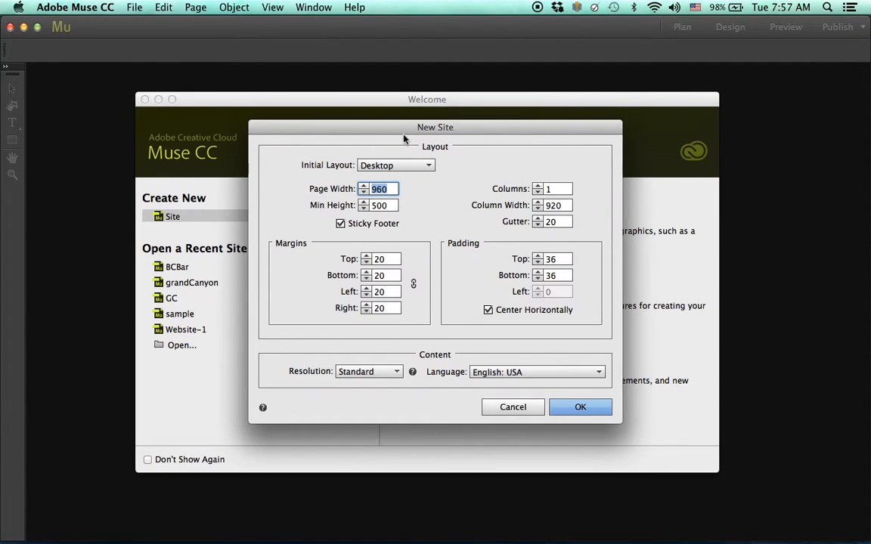
left_click_drag(398, 129, 396, 104)
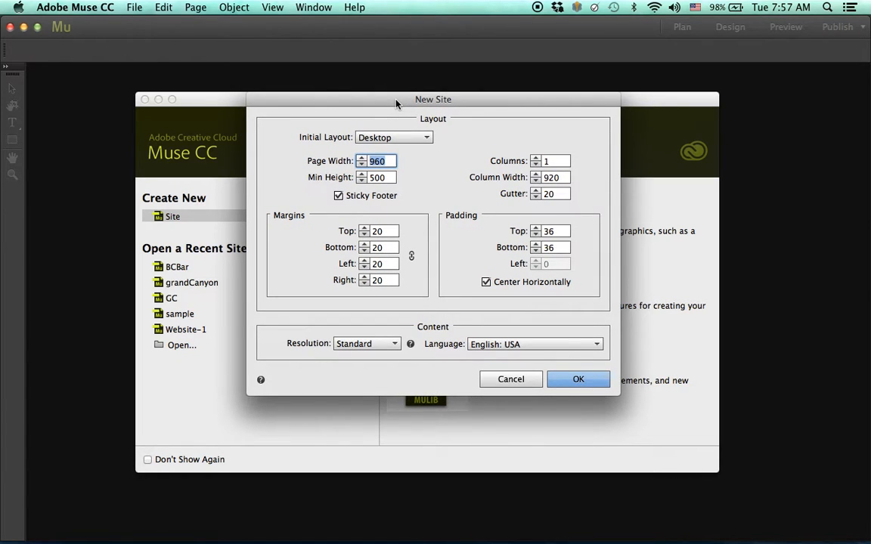
left_click(396, 139)
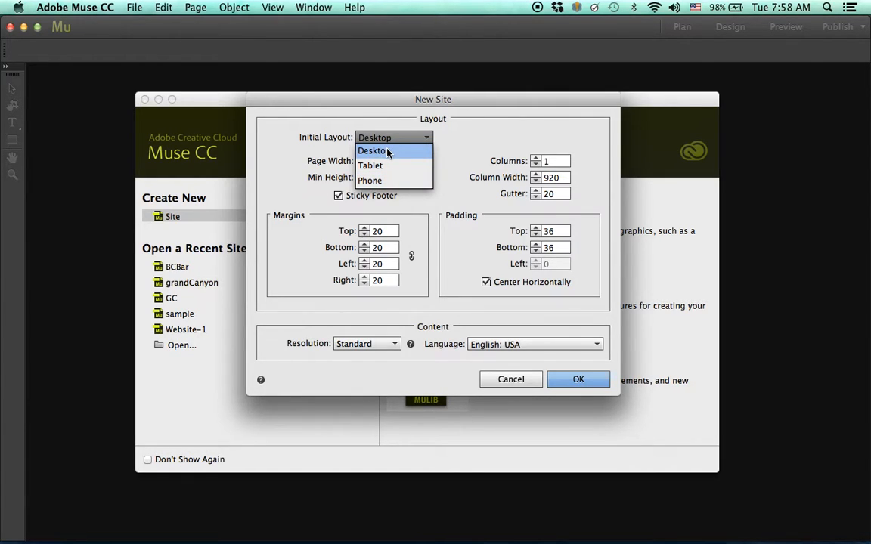
left_click(382, 150)
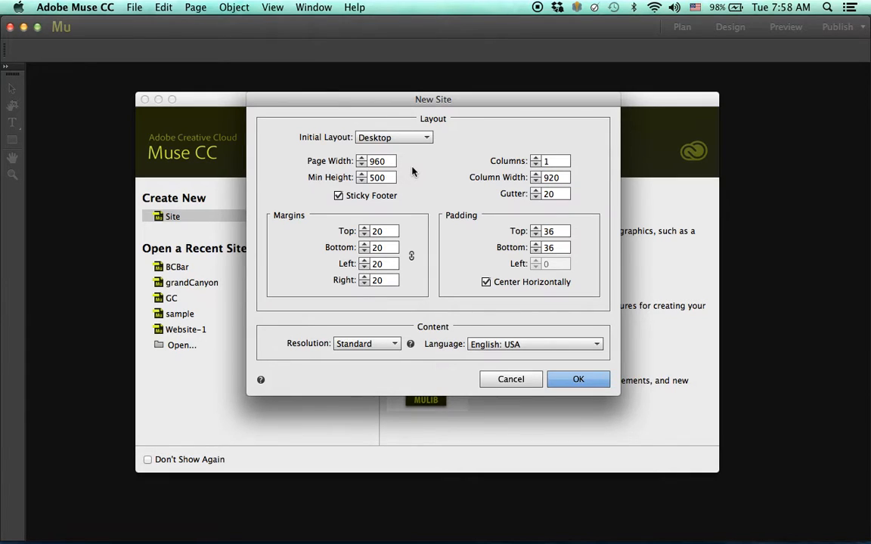
left_click(390, 162)
- Raise the layout grid to 5 columns and create the site Website-2
left_click(535, 159)
left_click(536, 158)
left_click(535, 158)
left_click(535, 158)
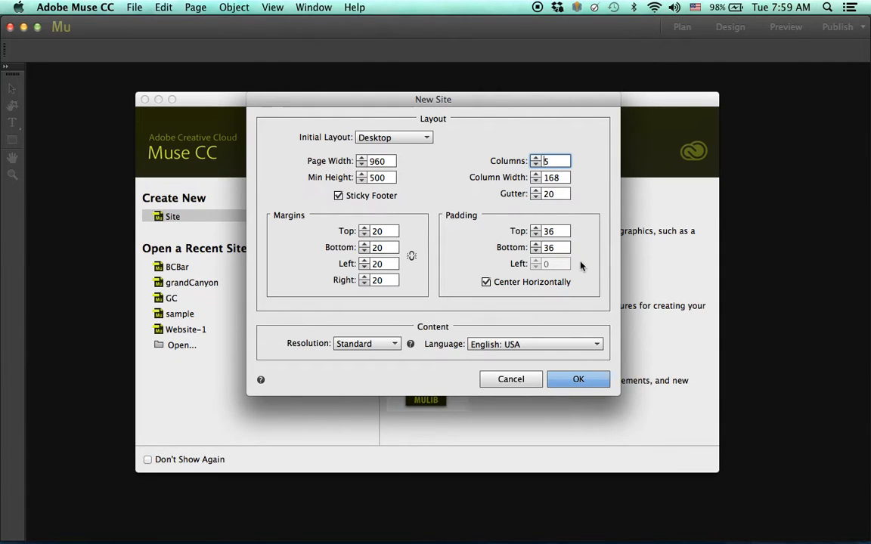
left_click(567, 379)
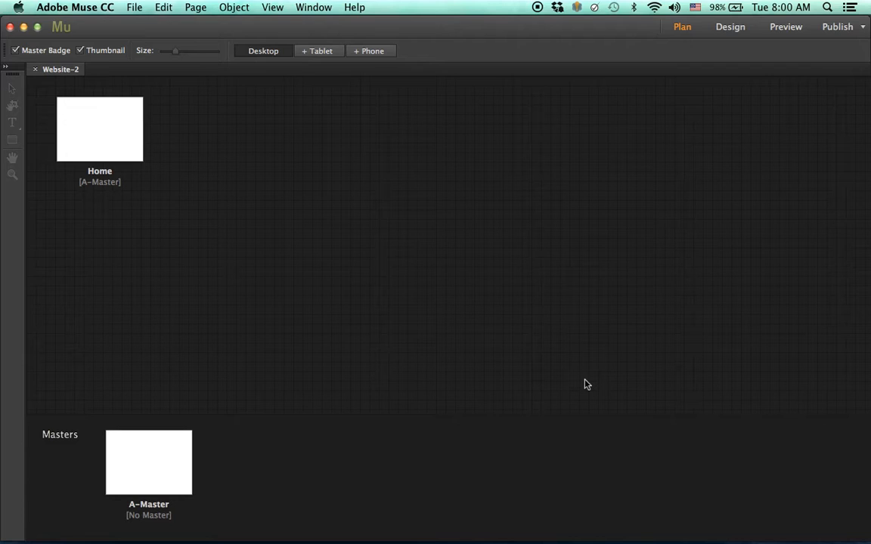
- Add a page next to Home and rename it About
mouse_move(125, 149)
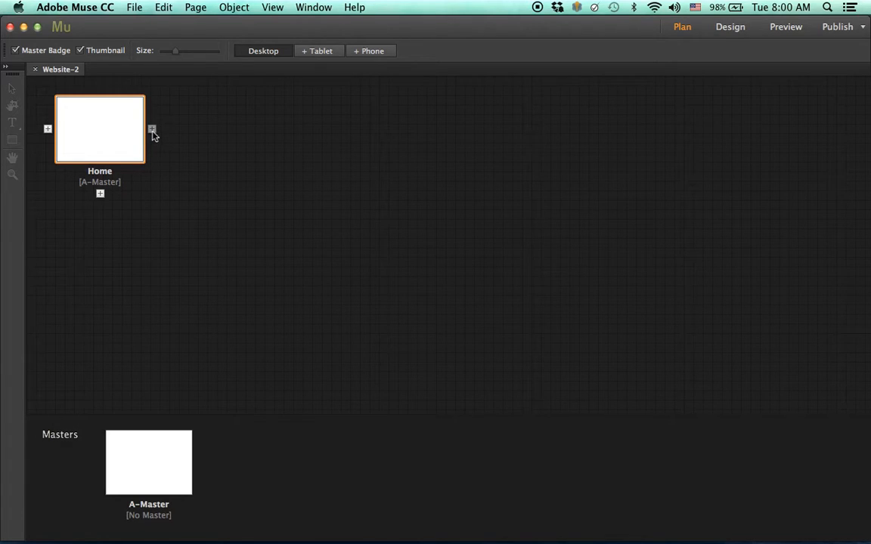
left_click(152, 132)
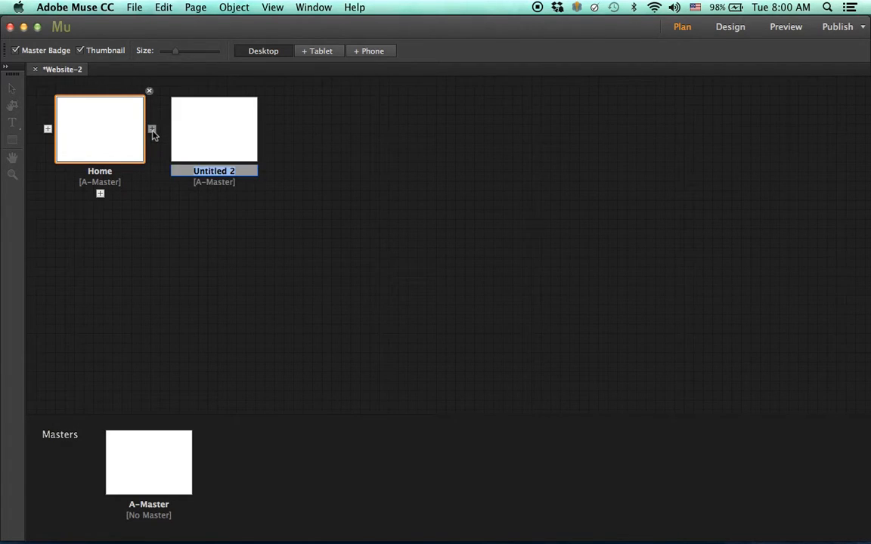
left_click(206, 169)
double_click(208, 171)
left_click(233, 170)
left_click_drag(234, 170, 172, 169)
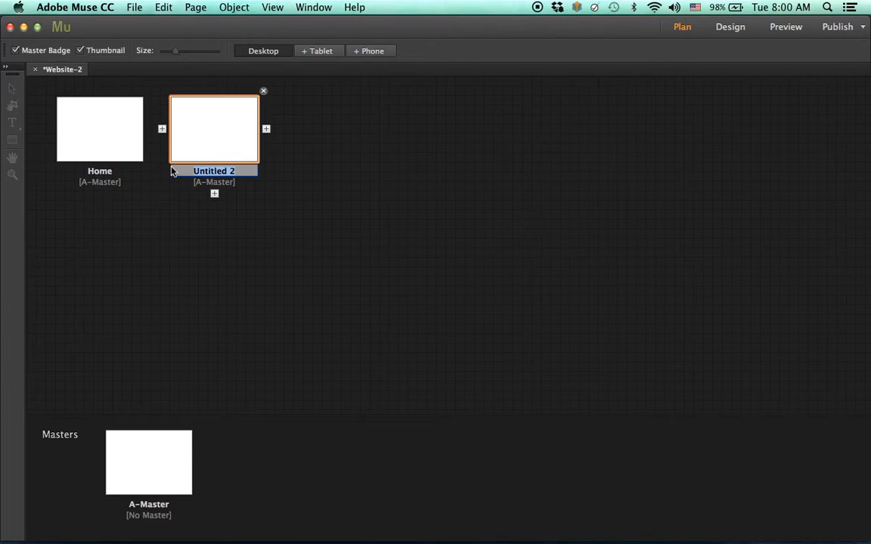
type("About")
- Add three more pages named Blog, Contact and Gallery
left_click(266, 129)
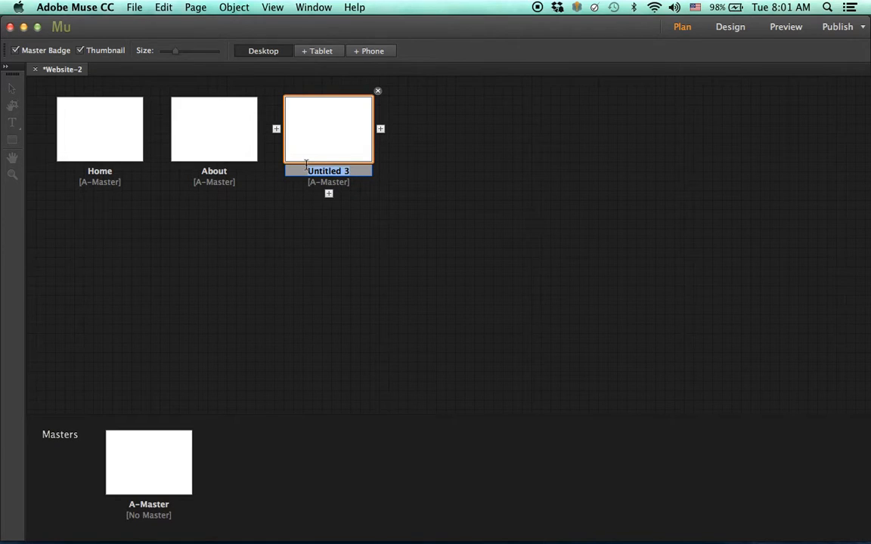
type("Blog")
left_click(381, 129)
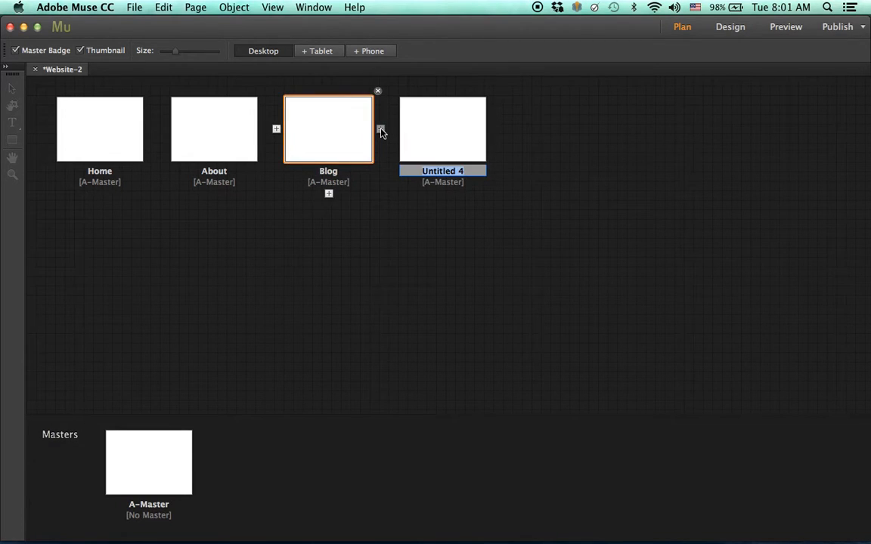
type("Contact")
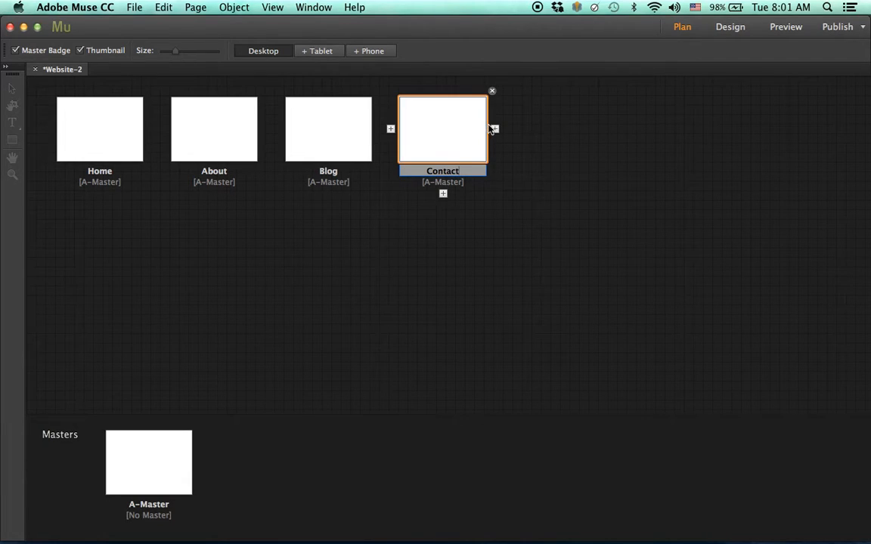
left_click(495, 128)
type("Gallery")
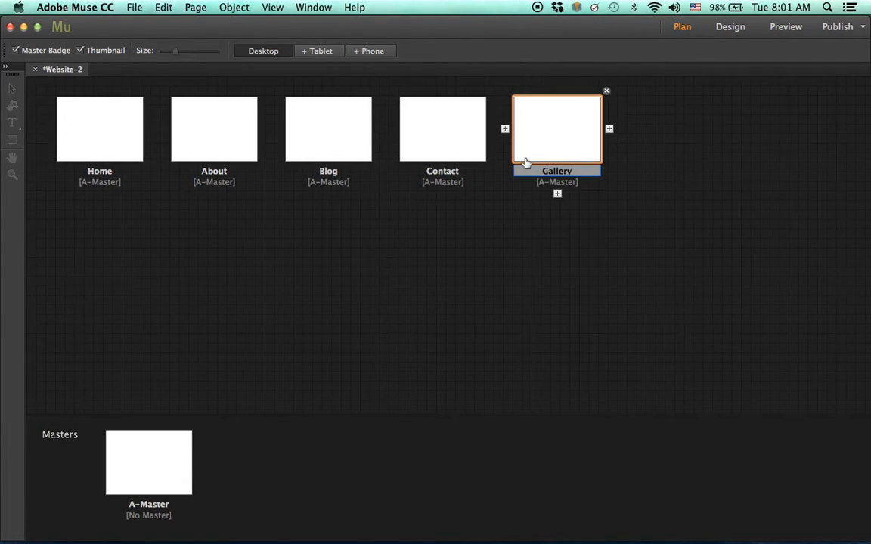
left_click(533, 264)
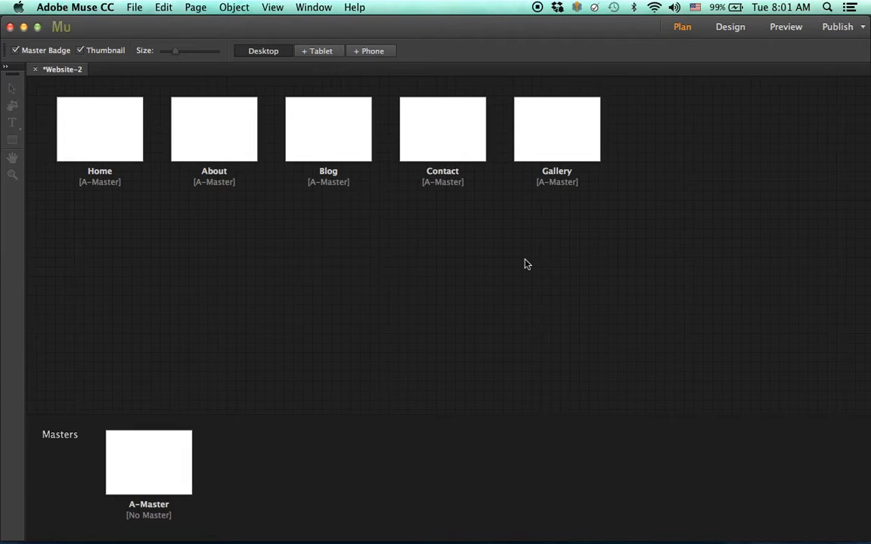
- Move Gallery between Blog and Contact, giving Home, About, Blog, Gallery, Contact
mouse_move(557, 148)
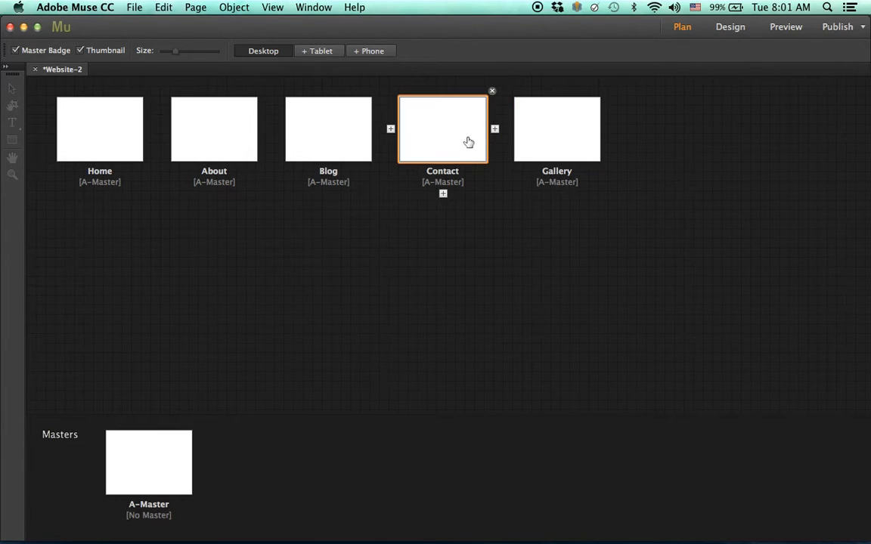
left_click(565, 133)
mouse_move(564, 133)
left_mouse_down()
mouse_move(373, 129)
mouse_move(389, 129)
left_mouse_up()
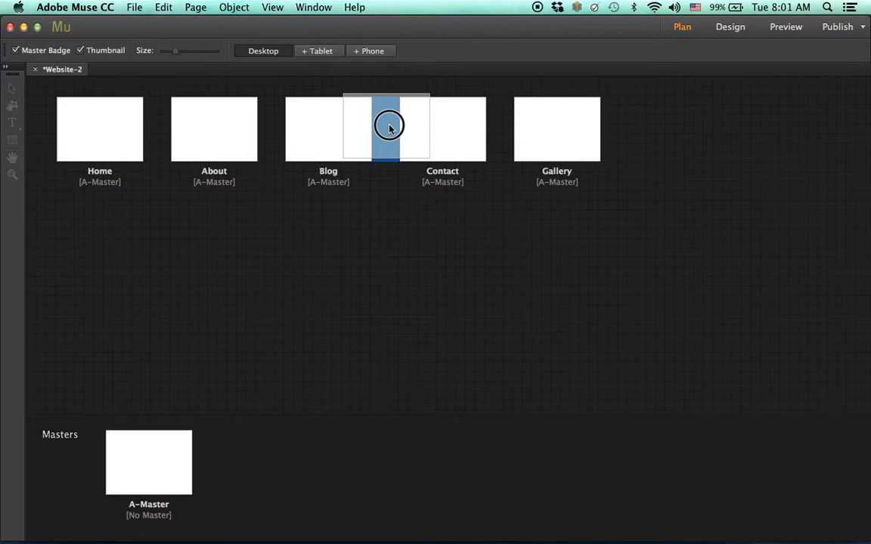
left_click_drag(389, 128, 391, 129)
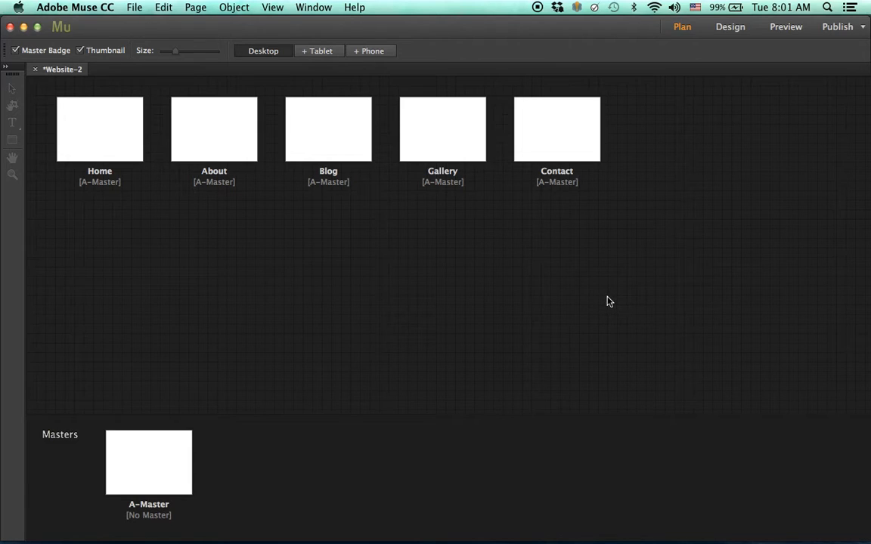
mouse_move(486, 171)
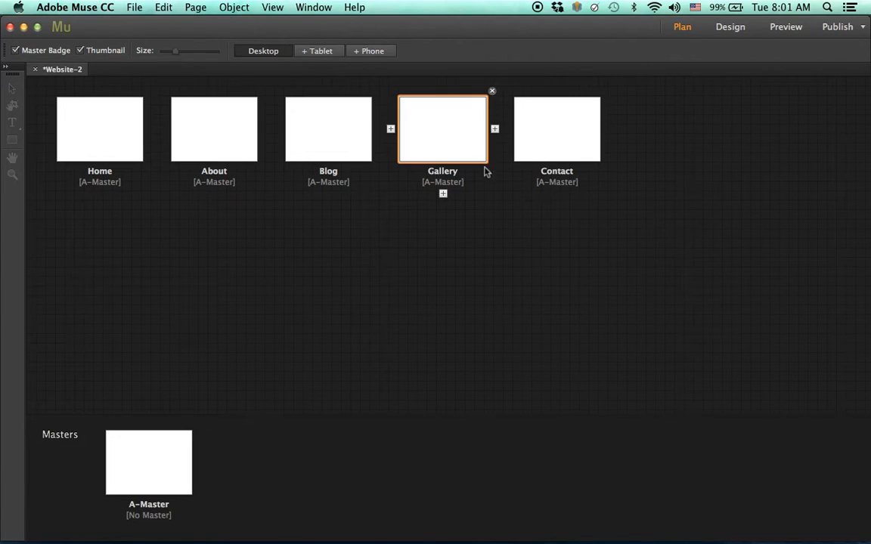
left_click(443, 195)
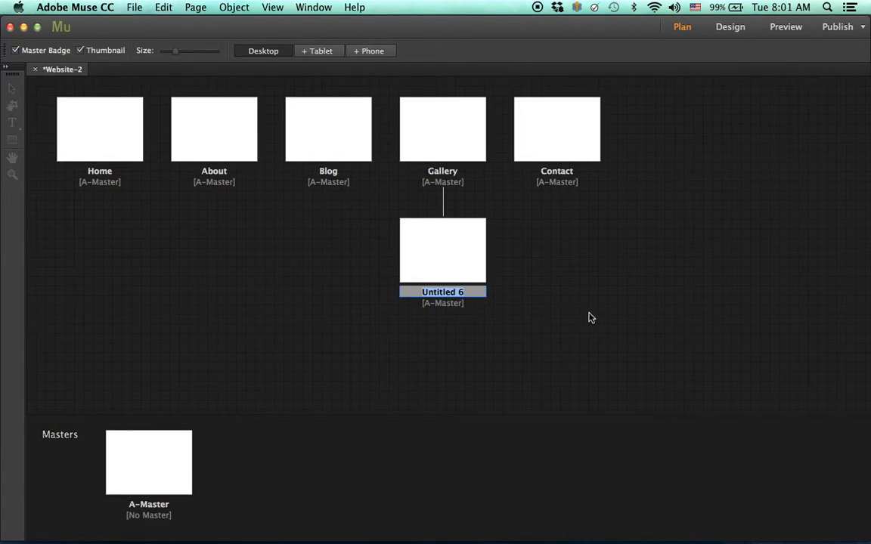
type("GD")
key("Return")
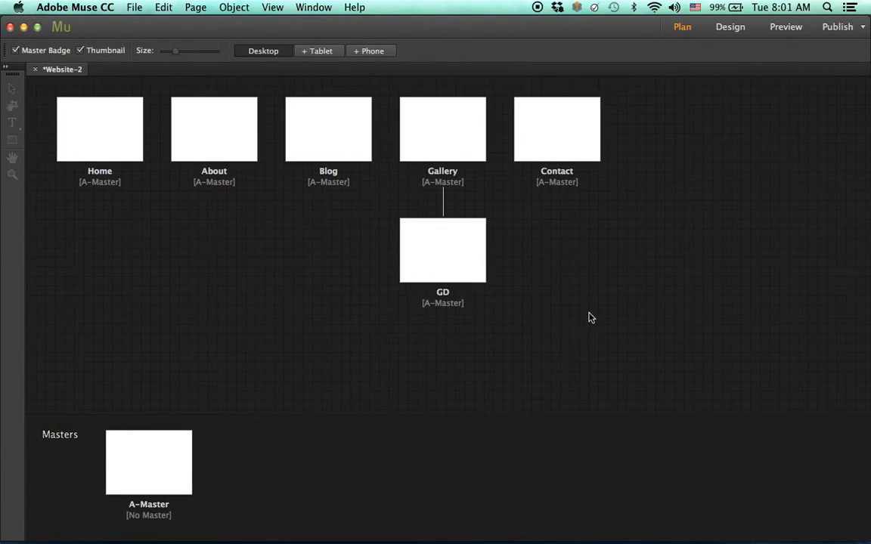
mouse_move(473, 270)
left_click(495, 251)
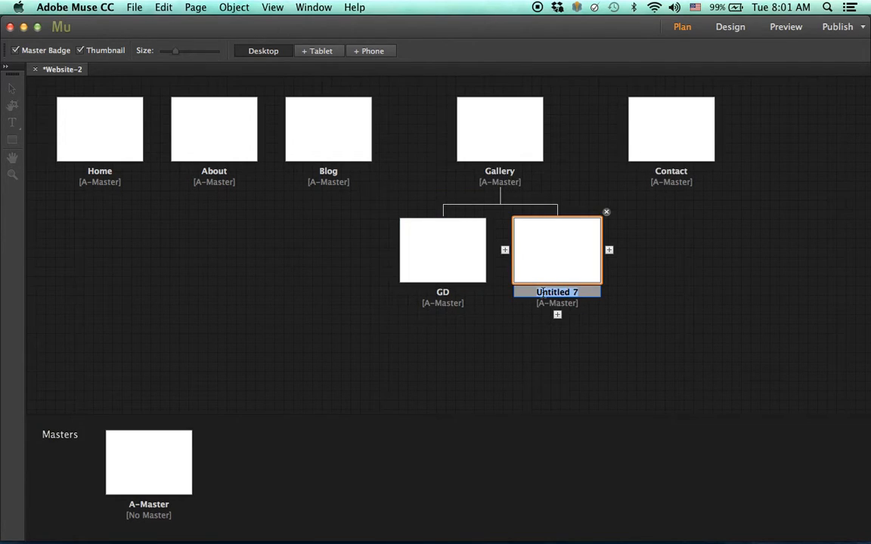
type("Studio")
key("Return")
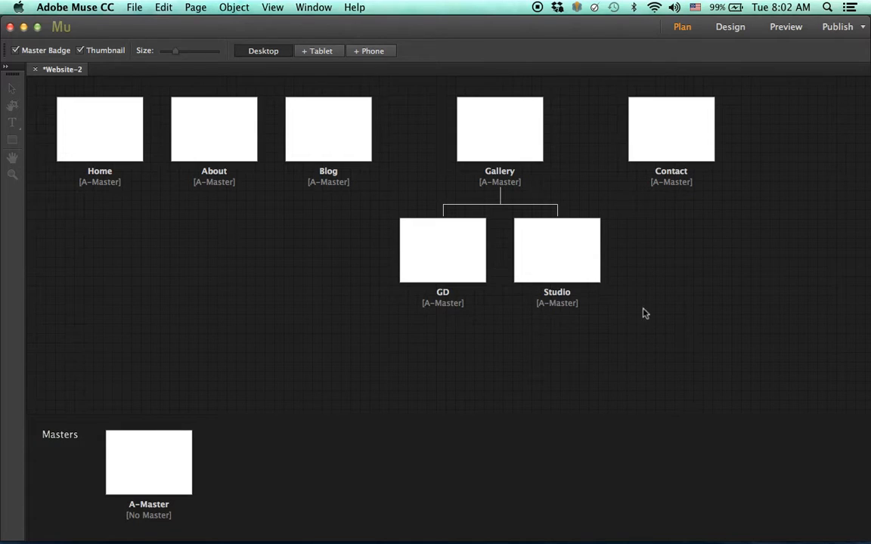
left_click(606, 213)
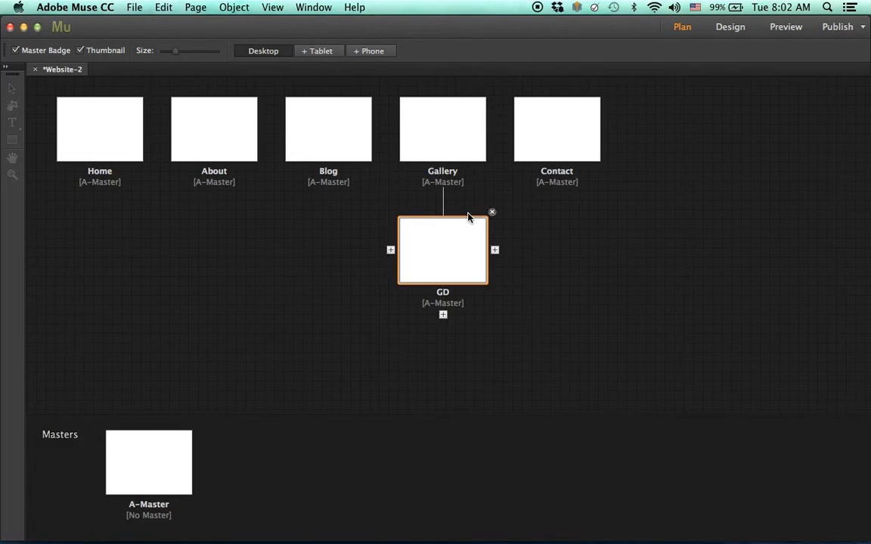
left_click(491, 214)
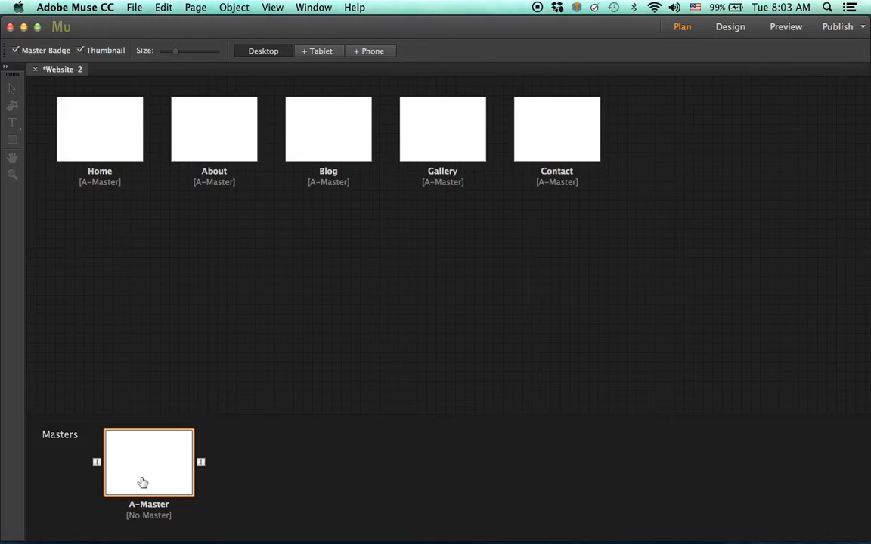
left_click(159, 474)
- Open A-Master and reposition the Header and Top of Page guides, Top of Page at Y 145px
double_click(159, 474)
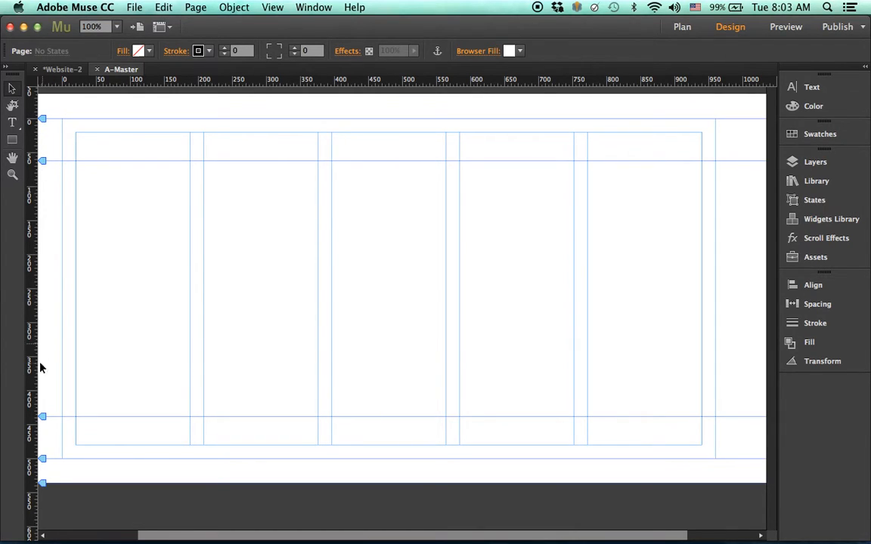
mouse_move(43, 162)
left_mouse_down()
mouse_move(38, 200)
mouse_move(44, 164)
left_mouse_up()
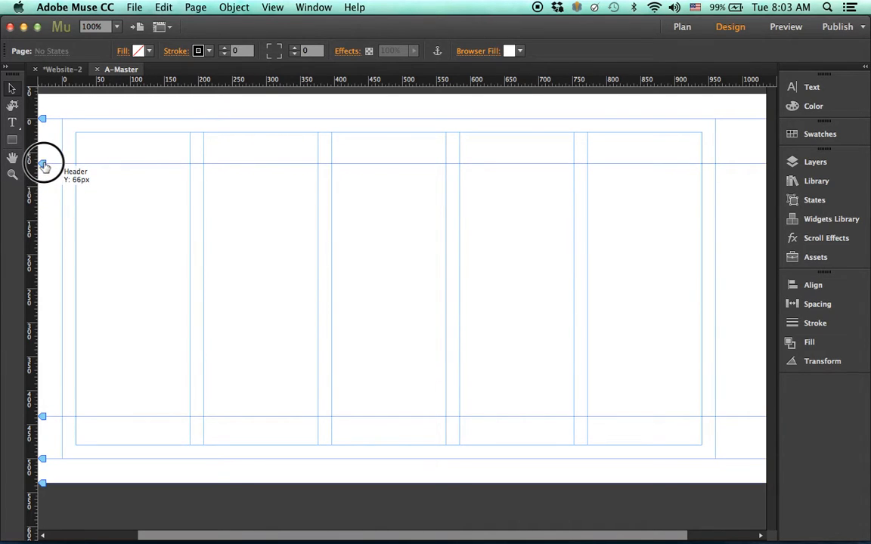
left_click_drag(43, 120, 44, 195)
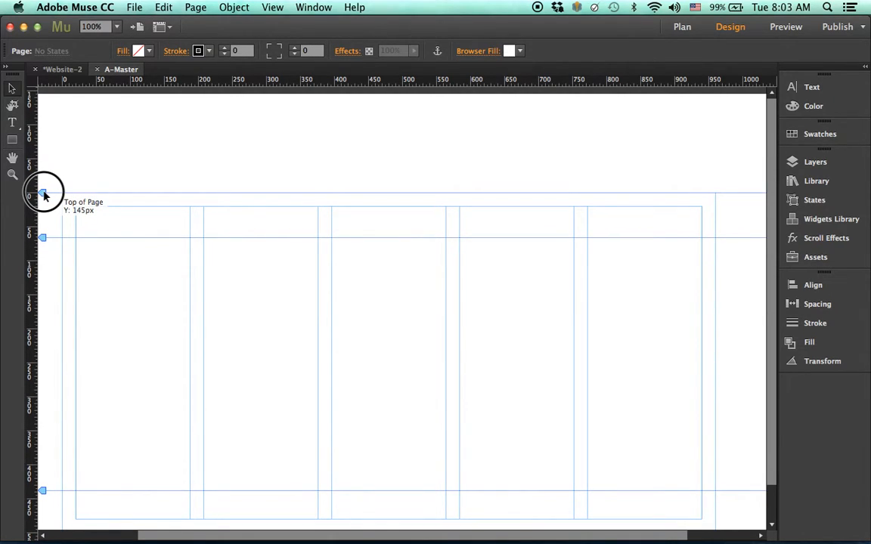
left_click_drag(44, 196, 43, 134)
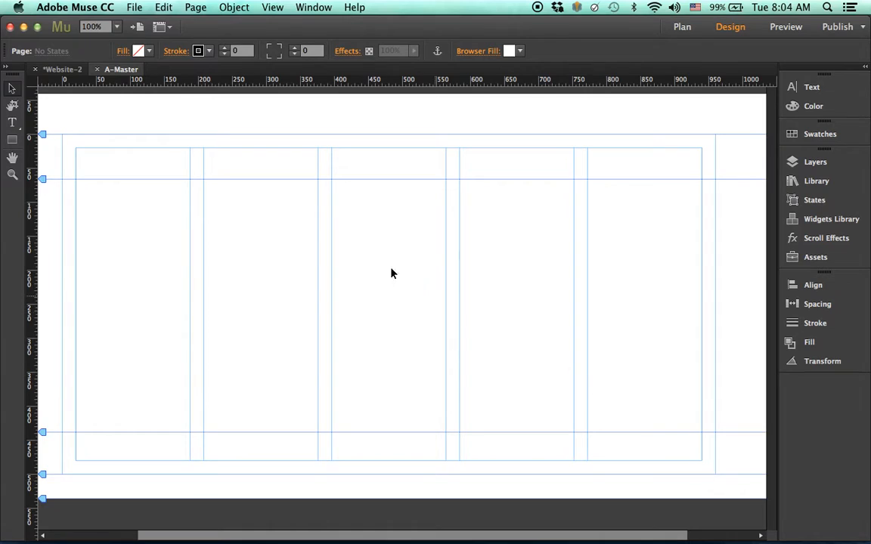
- Fill the A-Master page area with 50% Grey (7F7F7F)
left_click(149, 51)
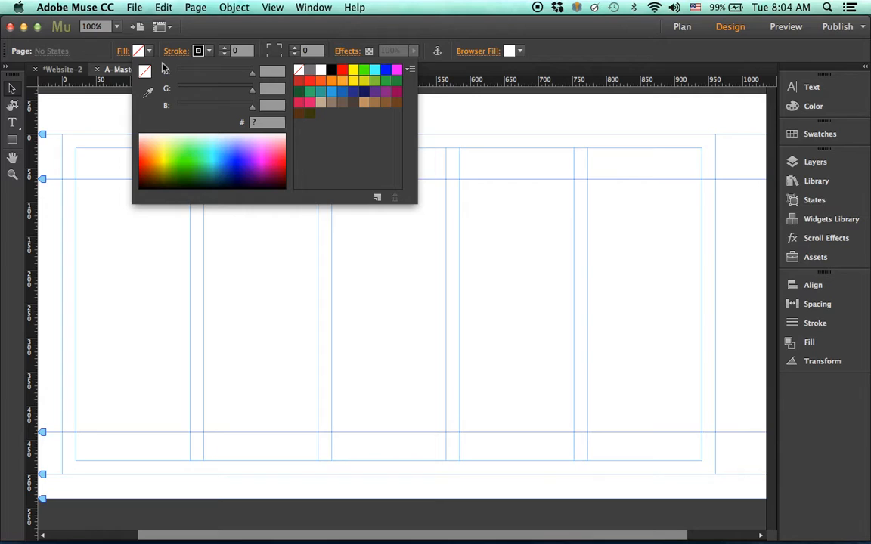
left_click(310, 73)
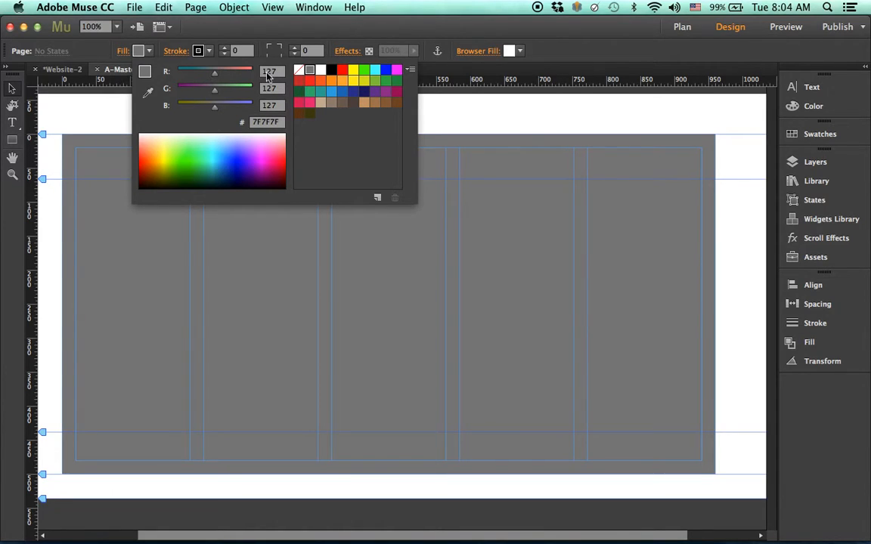
left_click(276, 122)
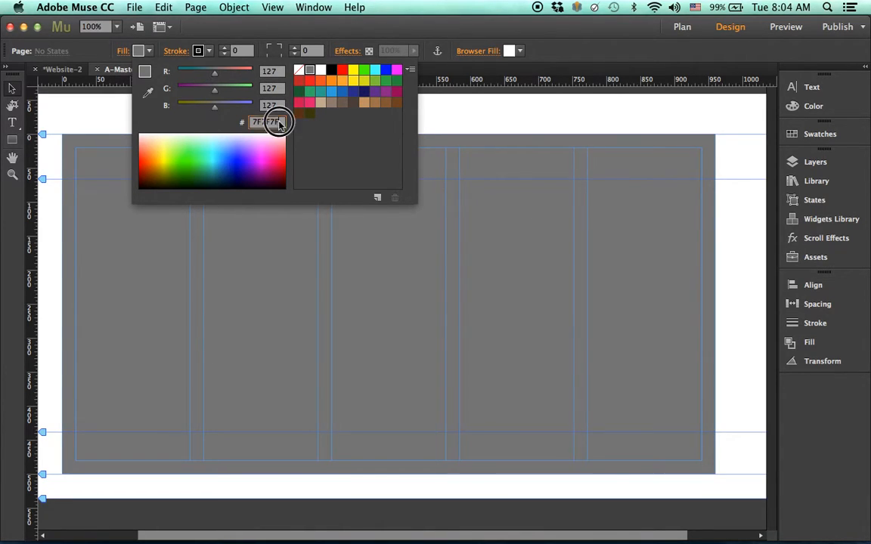
left_click(311, 70)
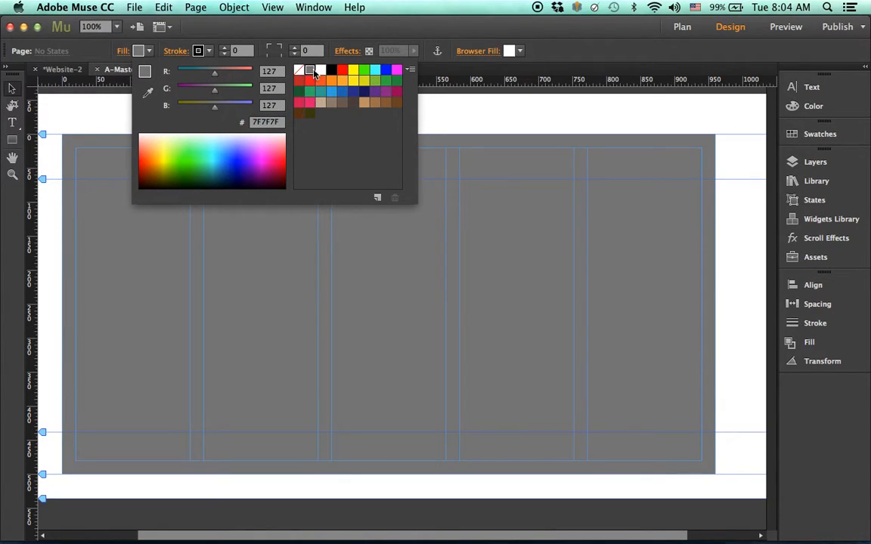
left_click(499, 187)
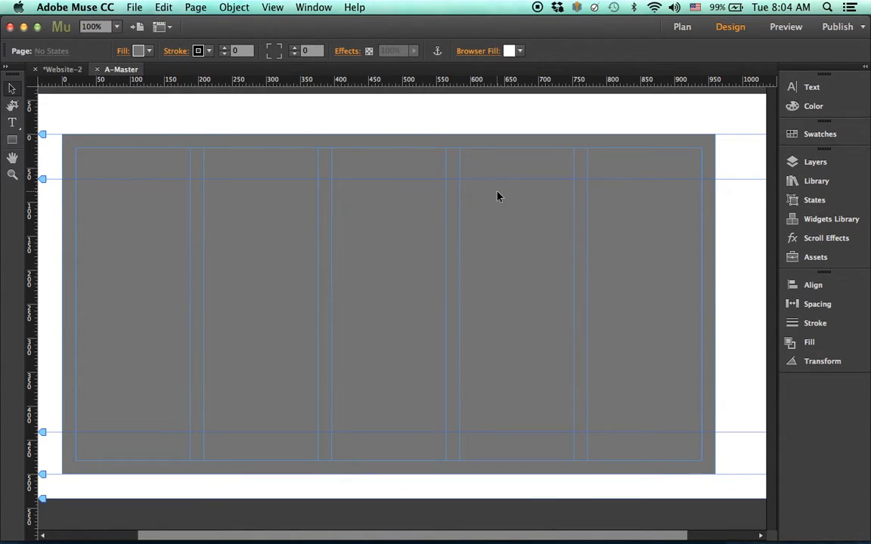
- Set the browser fill around the page to black
left_click(486, 51)
left_click(519, 50)
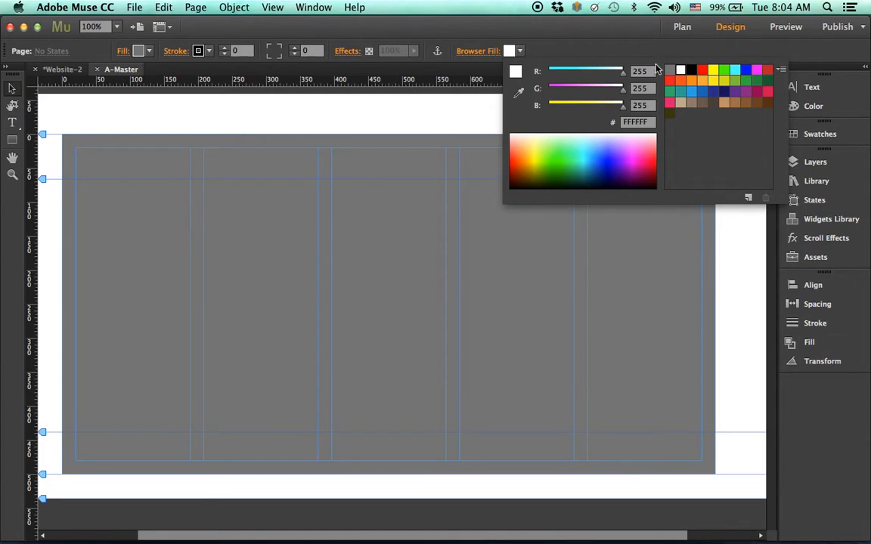
left_click(689, 73)
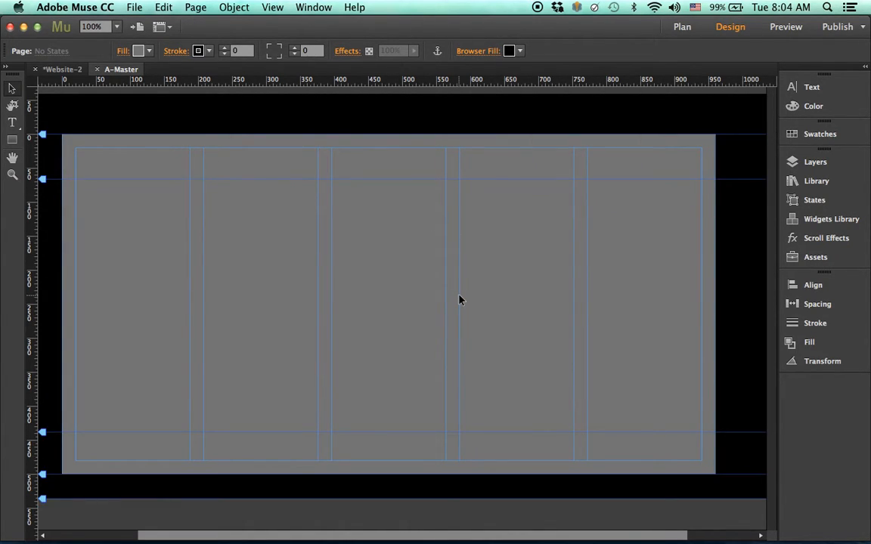
left_click(138, 7)
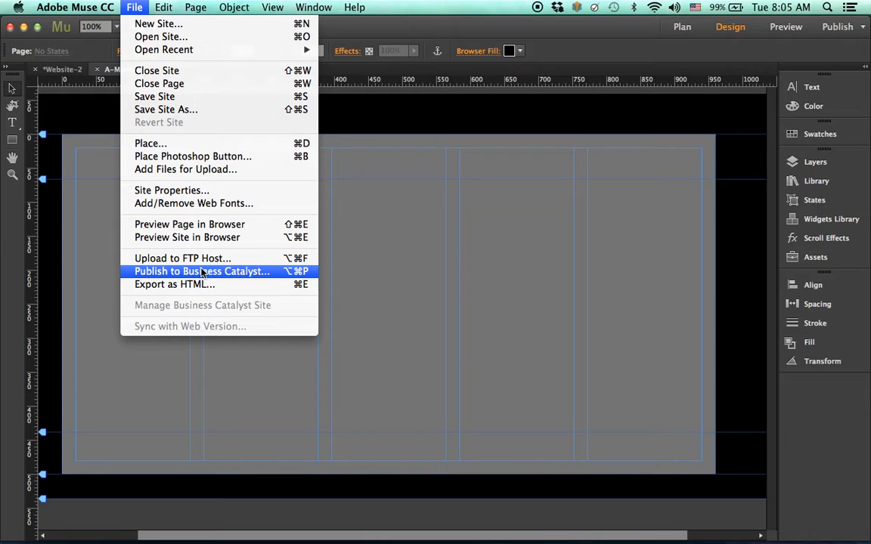
- Preview the A-Master page in Firefox, shrink the browser window, and return to Muse
left_click(238, 225)
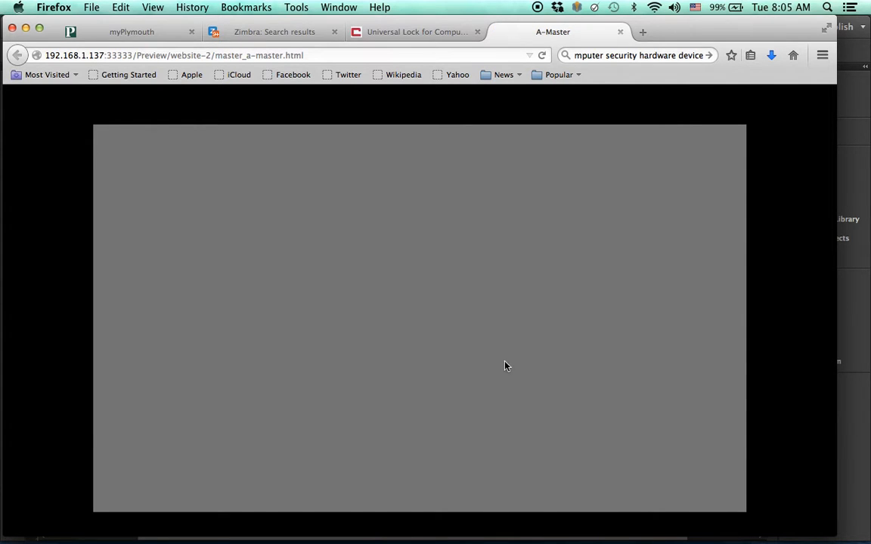
mouse_move(832, 532)
left_mouse_down()
mouse_move(647, 478)
mouse_move(663, 471)
mouse_move(801, 518)
mouse_move(774, 506)
mouse_move(663, 495)
mouse_move(850, 535)
mouse_move(858, 527)
mouse_move(711, 500)
mouse_move(836, 527)
left_mouse_up()
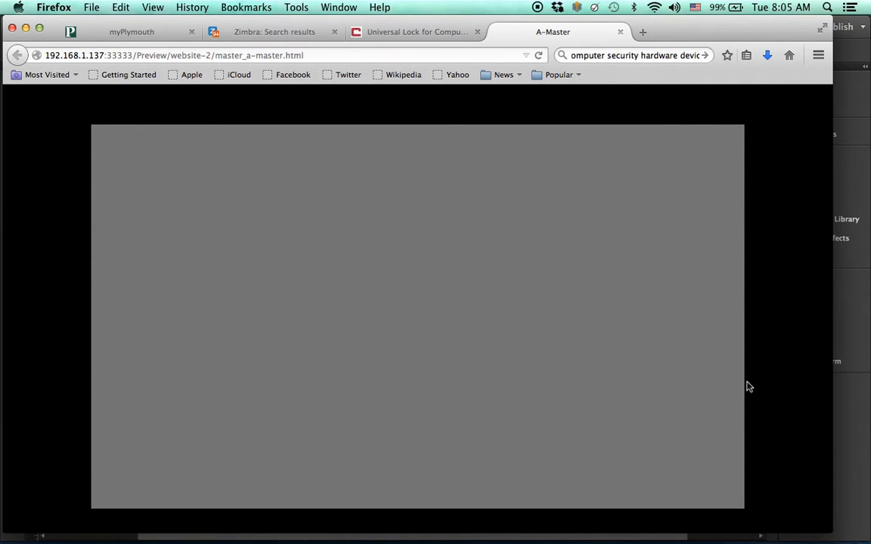
left_click(865, 434)
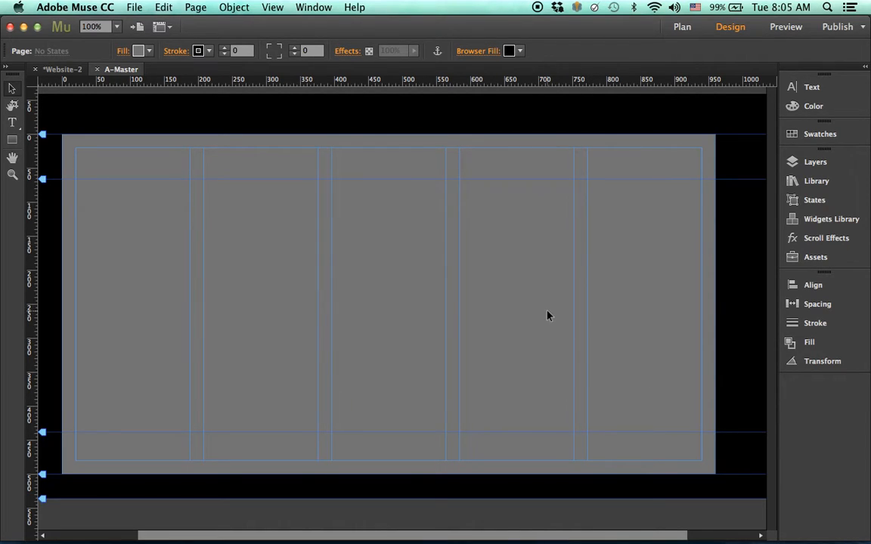
- Add a browser fill image, browsing to the Flowers folder on the Desktop
left_click(488, 52)
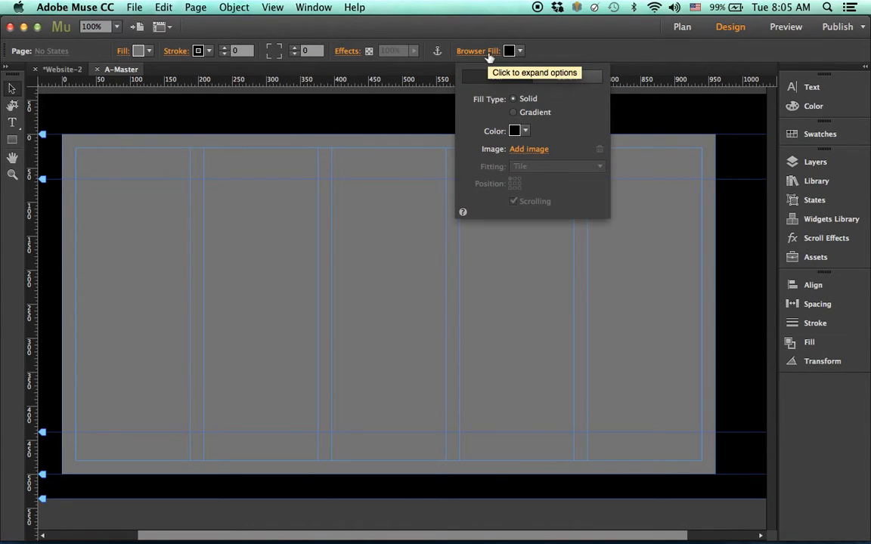
left_click(522, 149)
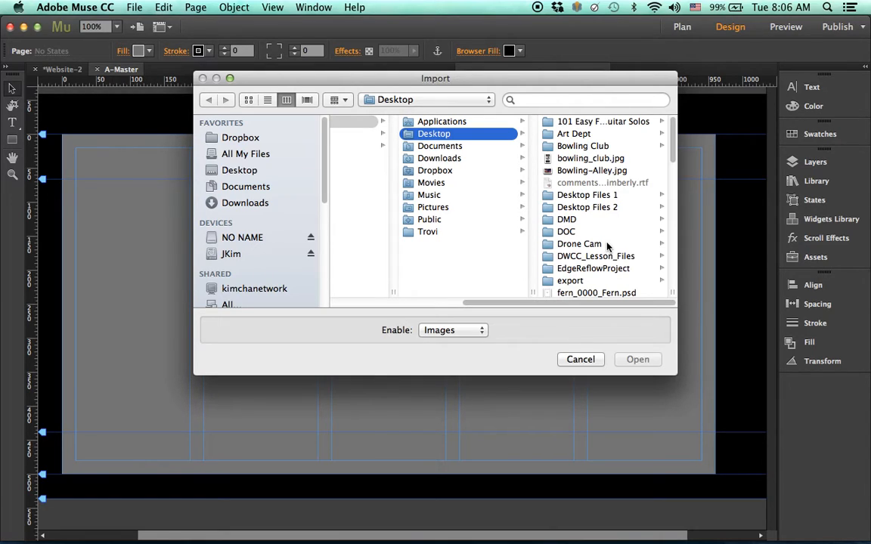
scroll(608, 248, "down", 3)
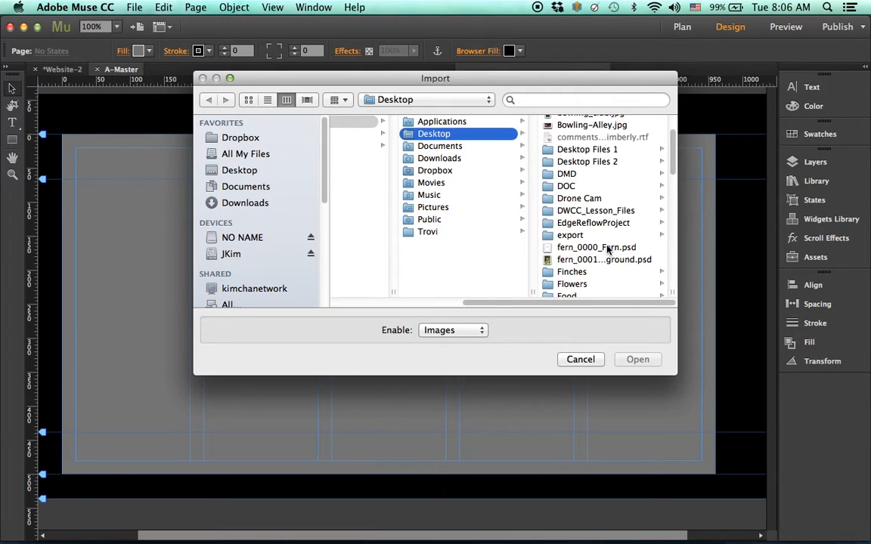
scroll(608, 250, "down", 1)
scroll(607, 249, "down", 1)
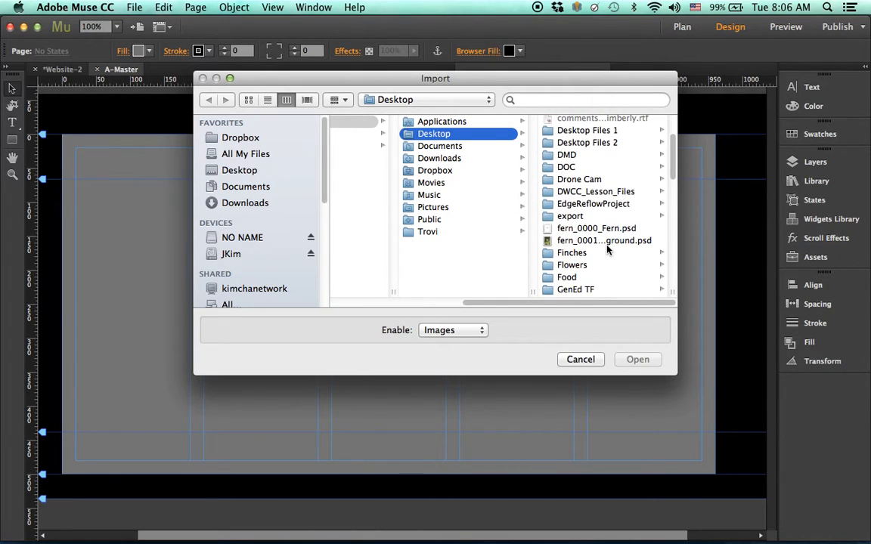
scroll(607, 250, "down", 3)
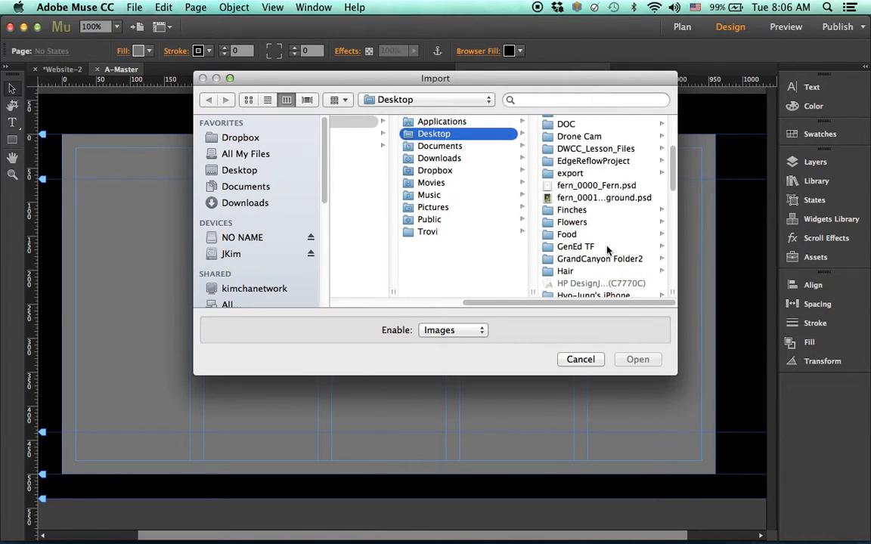
left_click(575, 222)
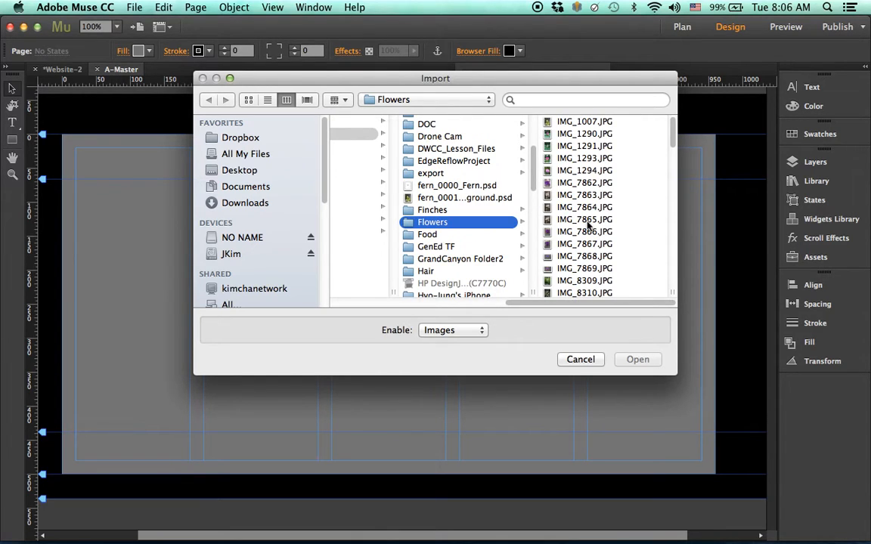
- Import the lupine photo IMG_8387.JPG as the browser background image
scroll(588, 224, "down", 5)
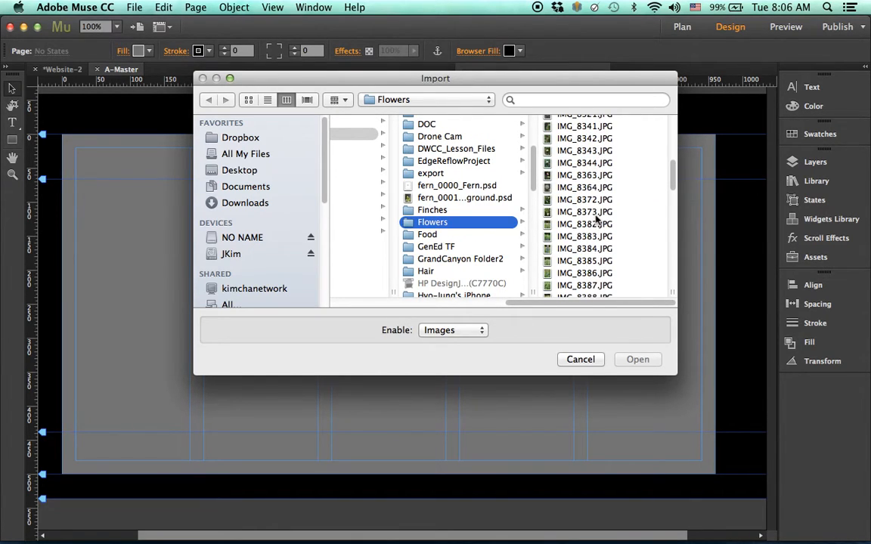
scroll(597, 219, "down", 3)
left_click(580, 236)
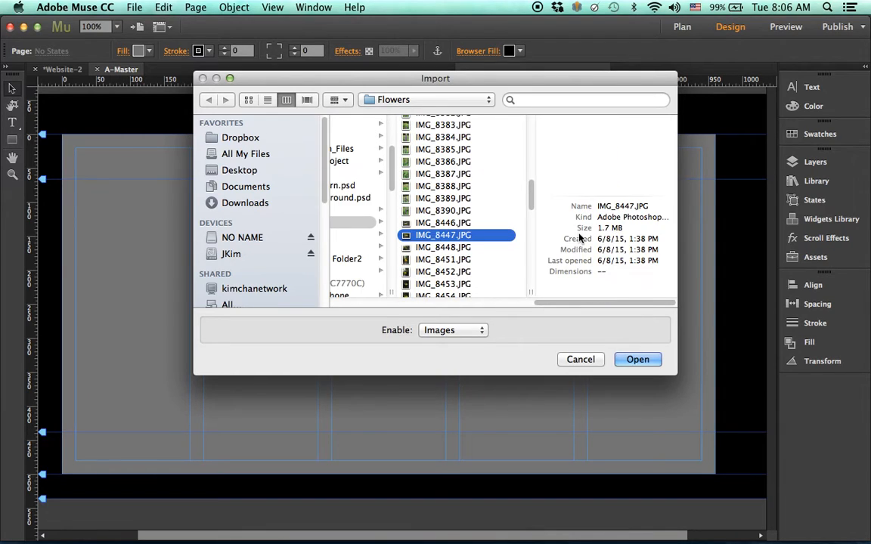
left_click(463, 224)
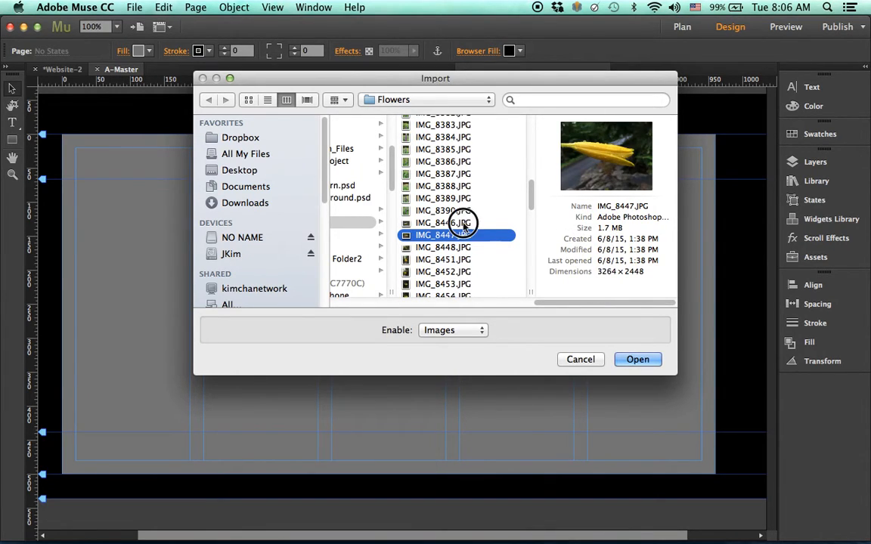
left_click(444, 174)
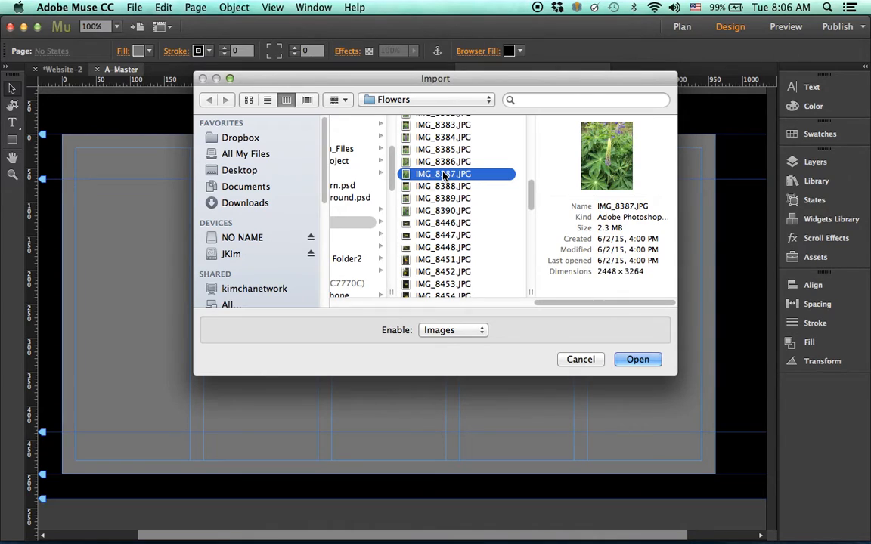
left_click(639, 360)
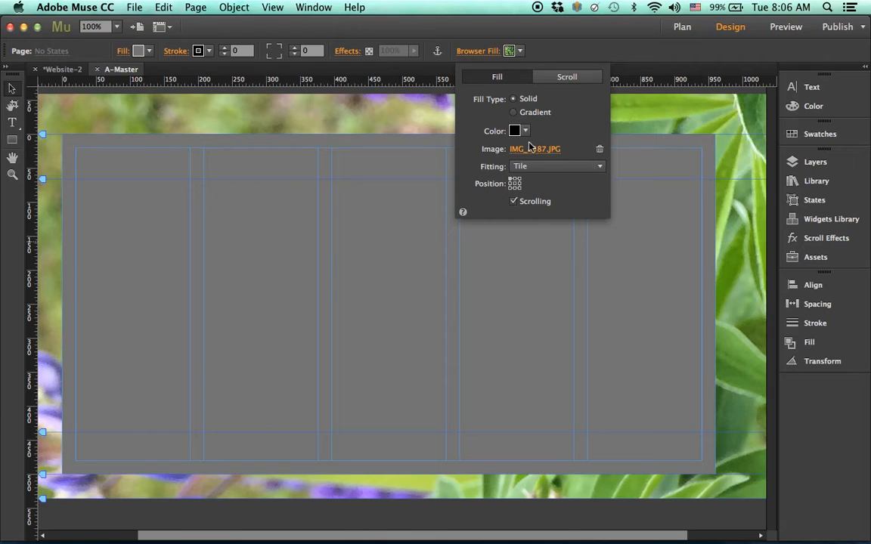
- Set the background photo's fitting to Scale To Fill and change its anchor position
left_click(533, 167)
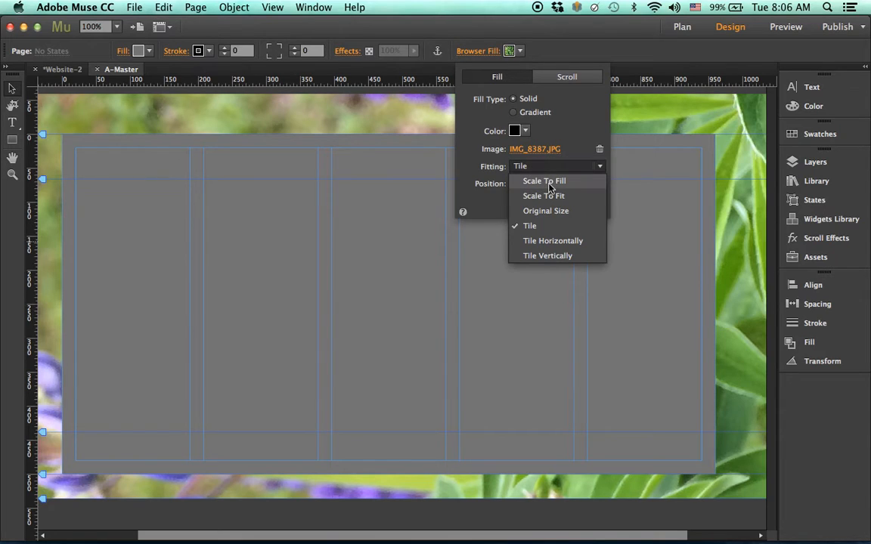
left_click(550, 184)
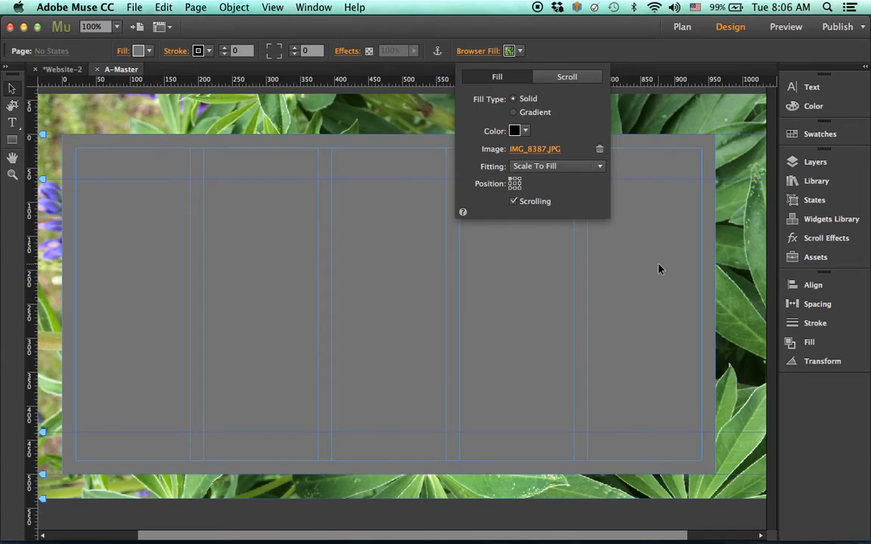
left_click(515, 182)
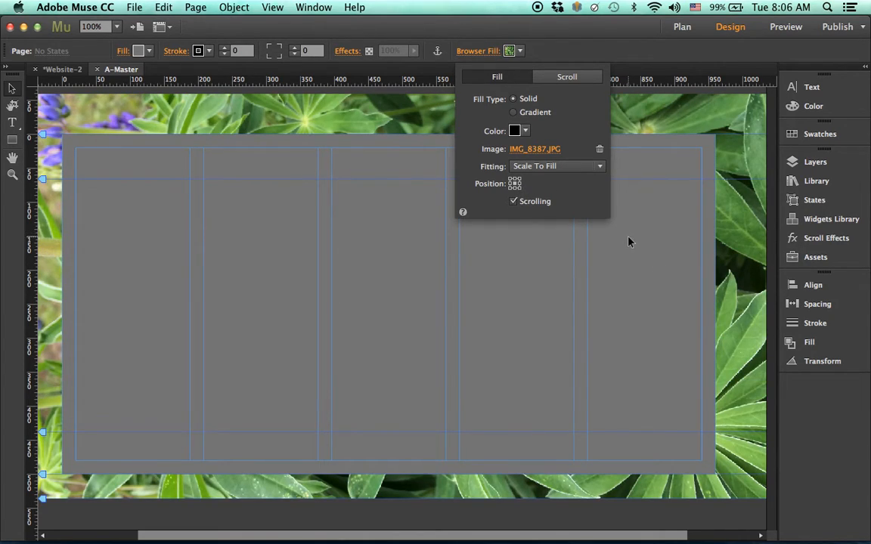
left_click(731, 200)
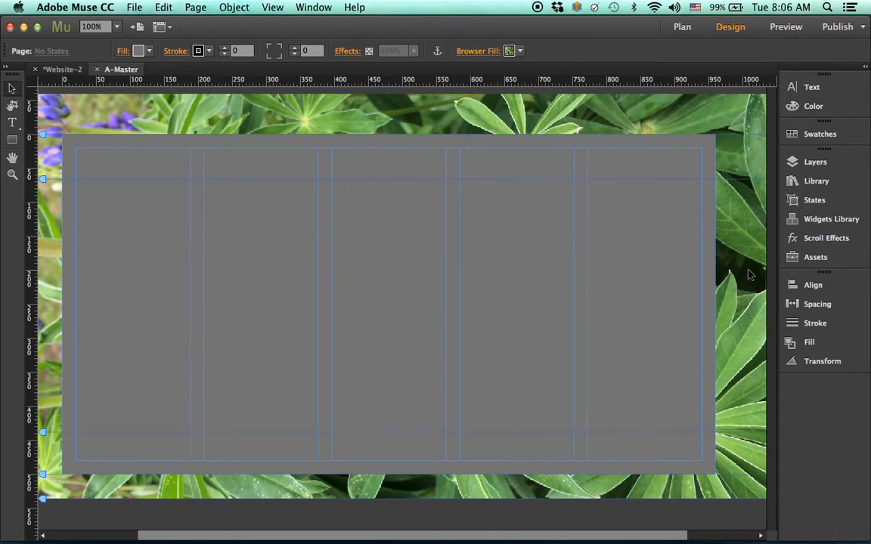
left_click(128, 6)
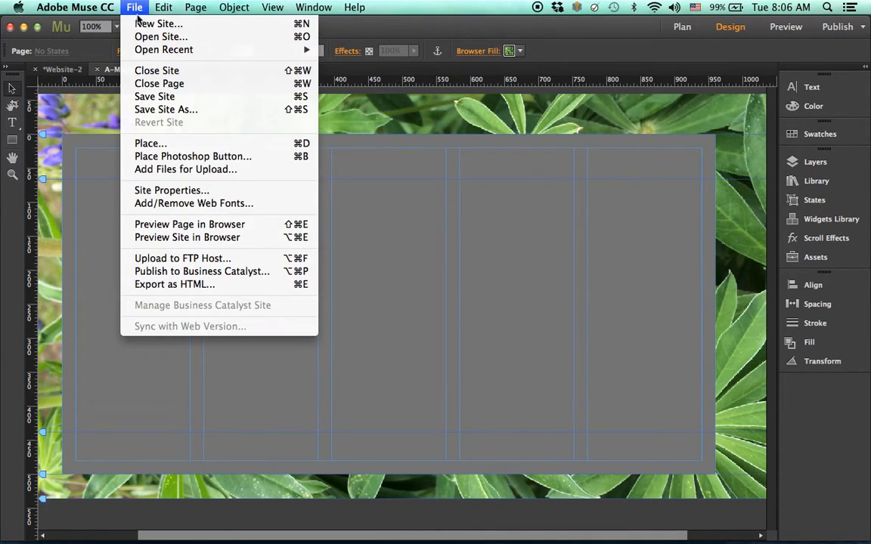
- Preview A-Master in Firefox and resize the window to check the lupine background, then return to Muse
left_click(234, 231)
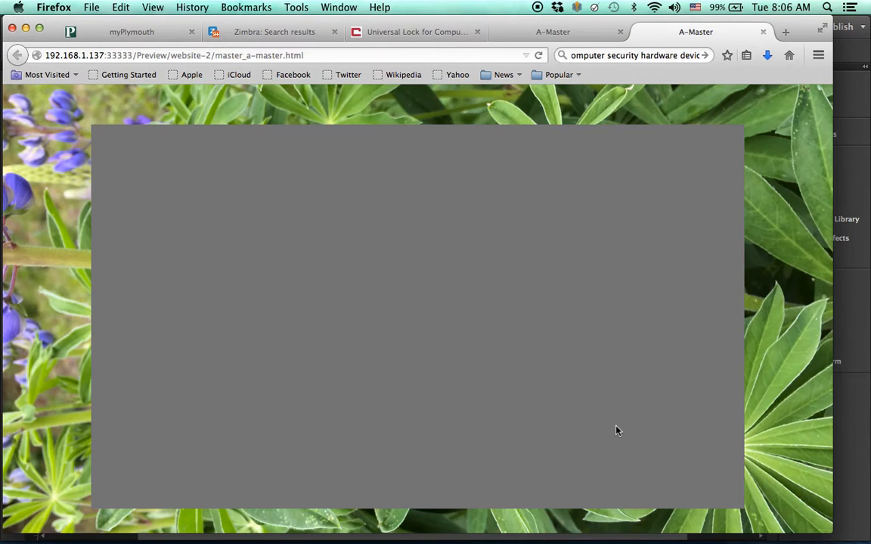
left_click_drag(824, 528, 866, 541)
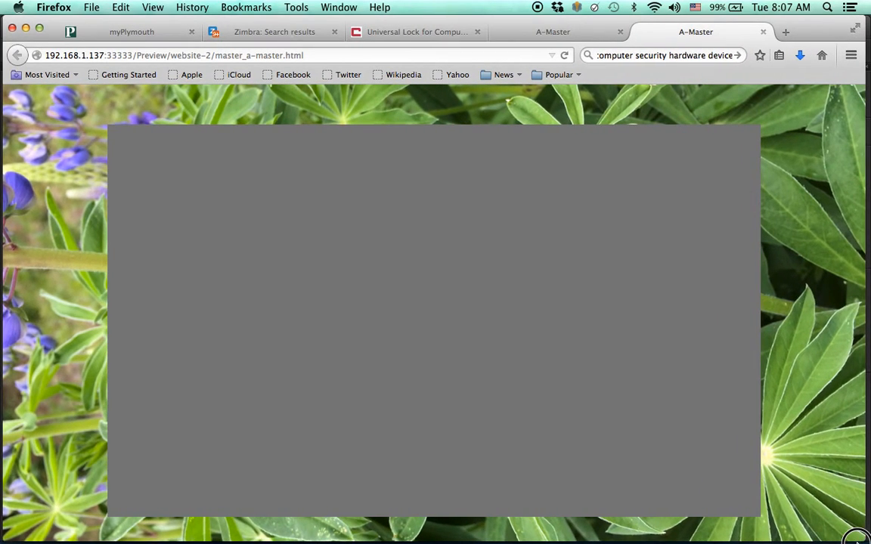
mouse_move(589, 540)
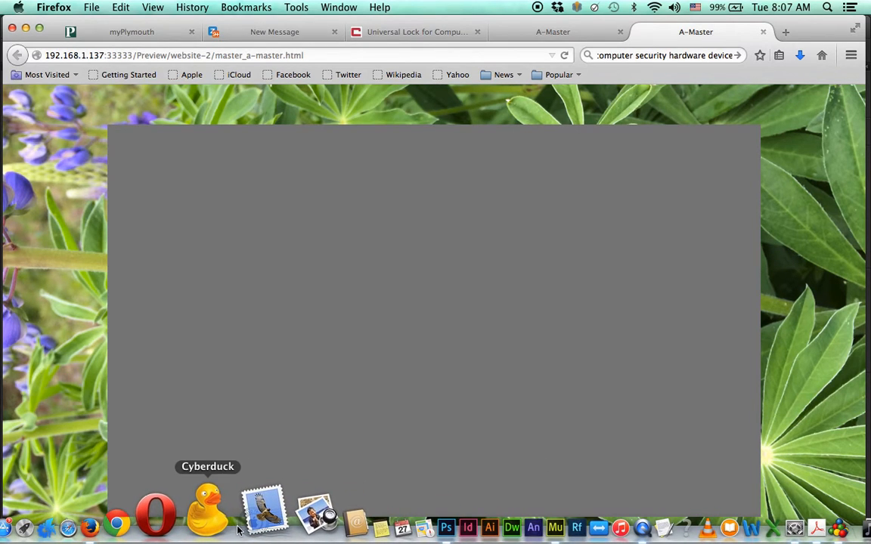
left_click(487, 514)
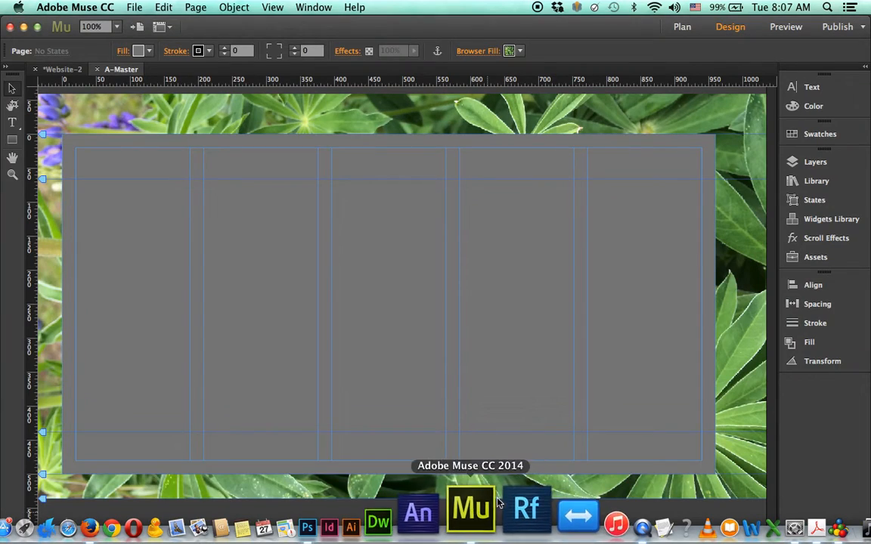
- Remove the image from the Browser Fill, leaving a plain black browser background
left_click(496, 53)
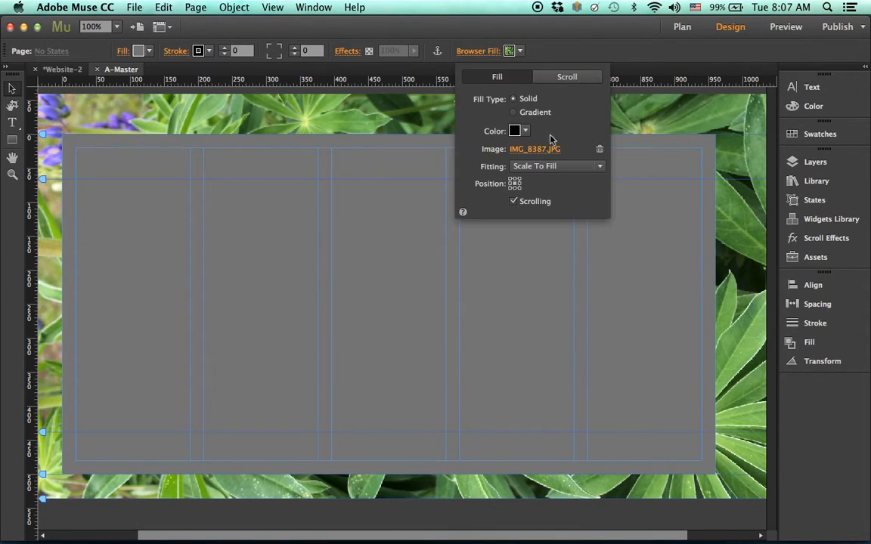
left_click(599, 149)
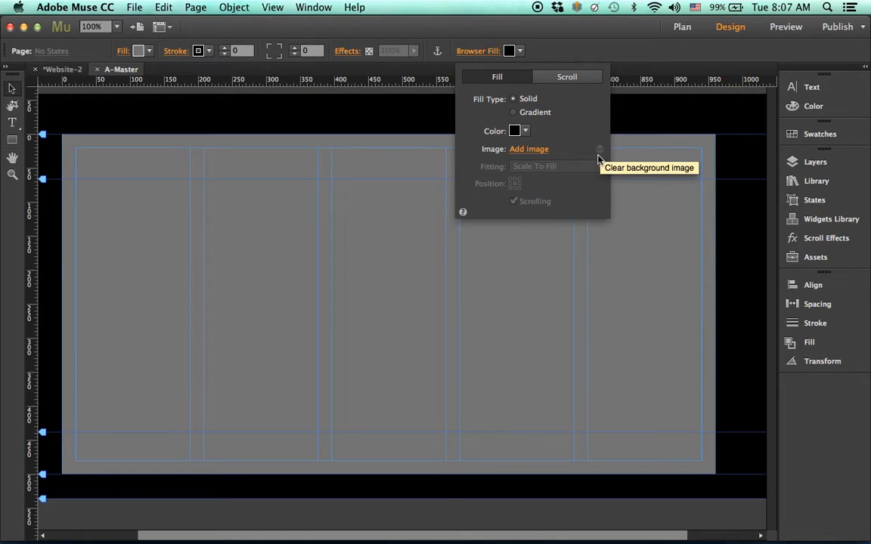
left_click(632, 137)
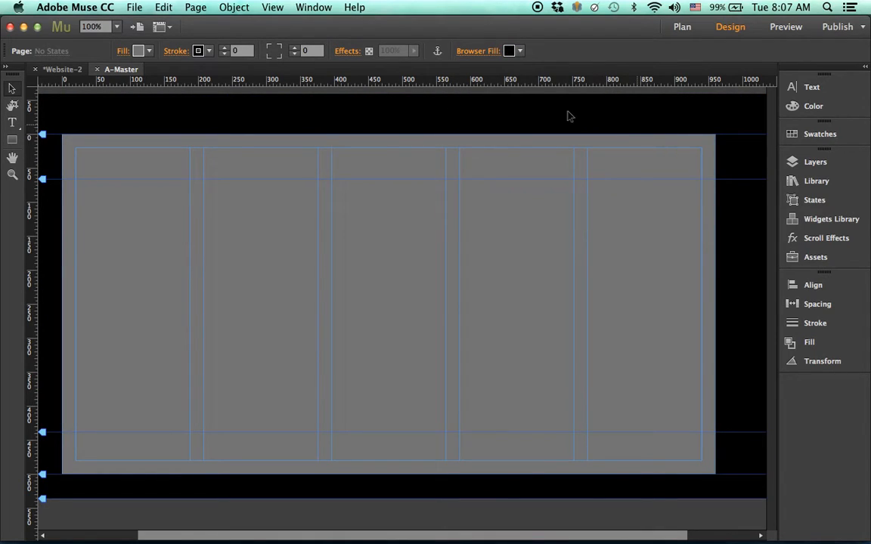
- Fill the page with the IMG_1291.JPG flower photo at Scale To Fill
left_click(121, 52)
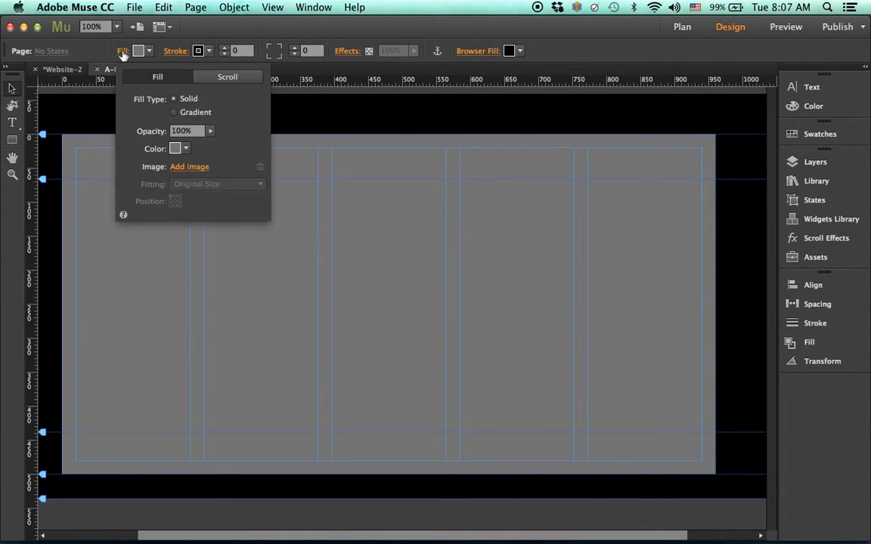
left_click(189, 166)
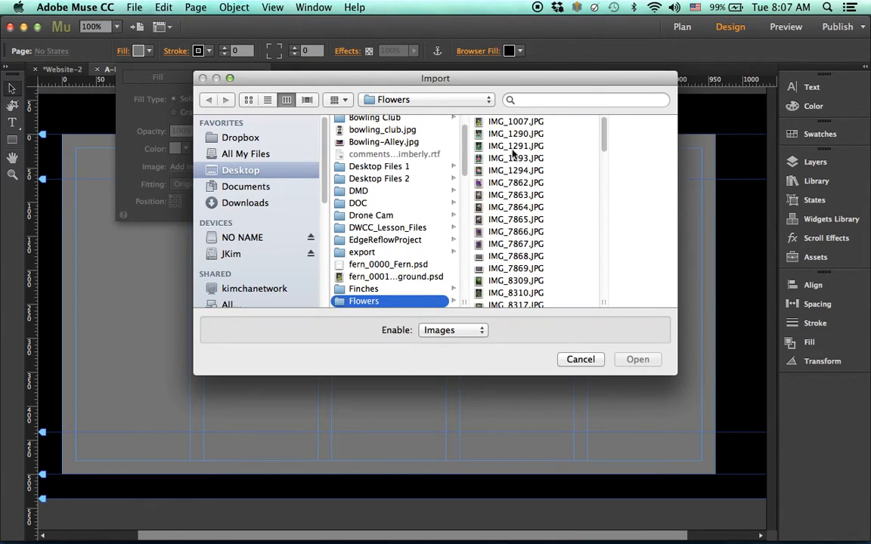
left_click(462, 143)
left_click(639, 359)
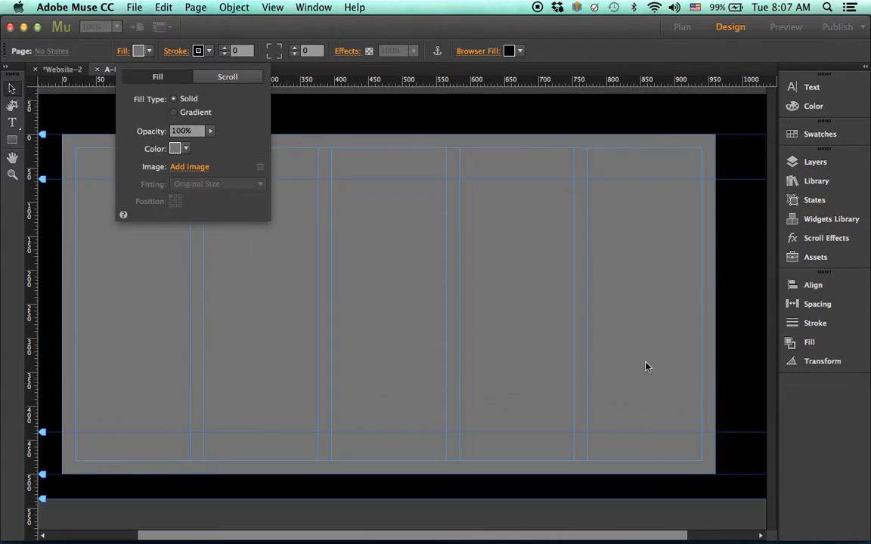
left_click(236, 184)
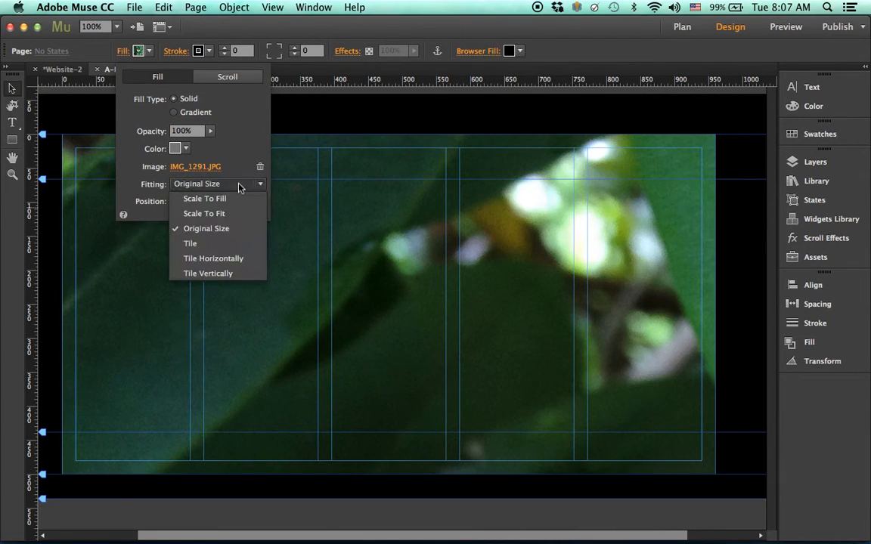
left_click(236, 199)
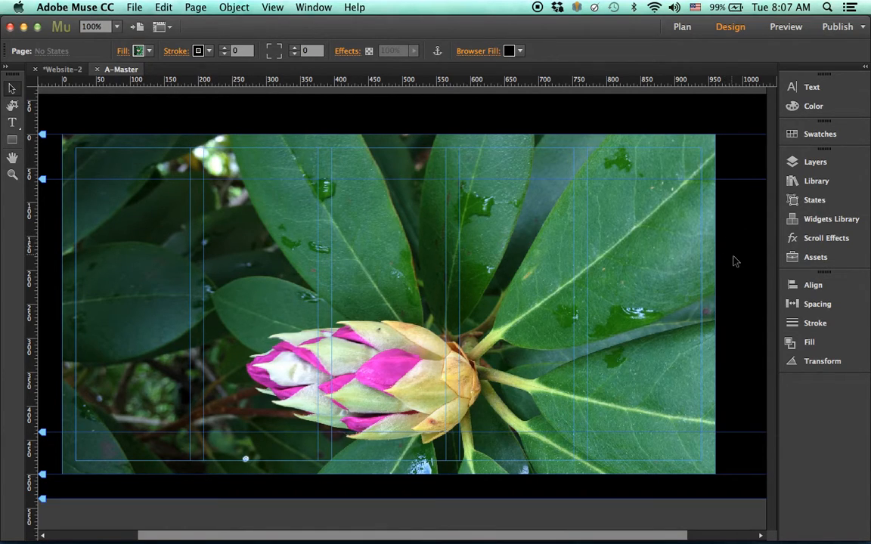
- Delete the flower photo from the page fill, leaving it plain grey
left_click(123, 50)
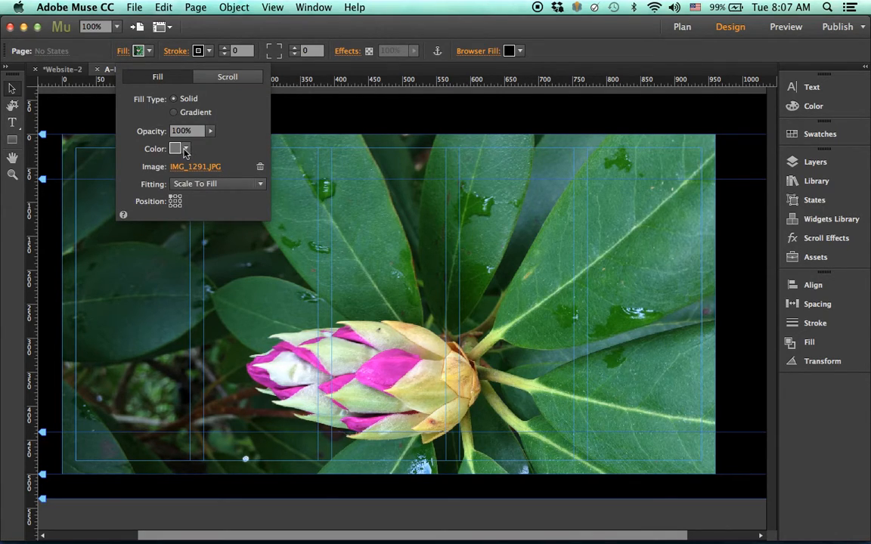
left_click(260, 167)
left_click(419, 150)
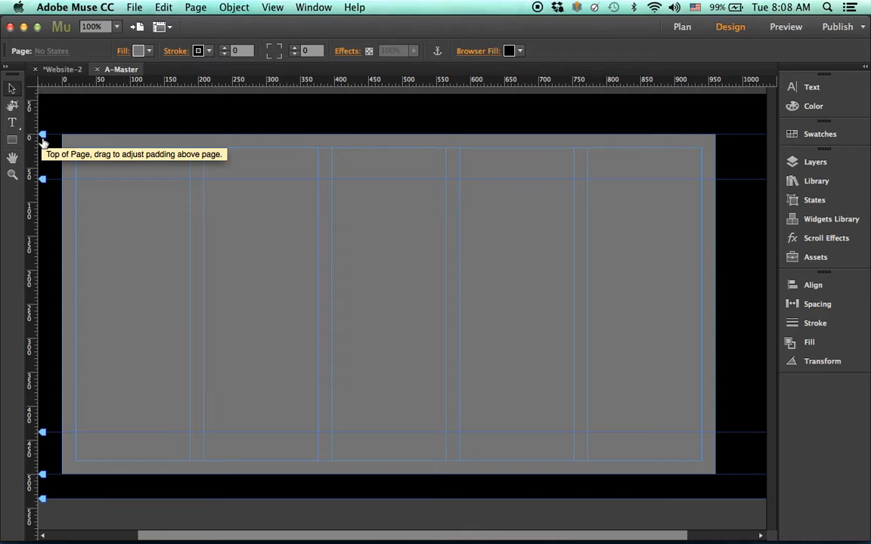
- Drag Top of Page down for header room and add a text frame holding the header name above it
left_click_drag(41, 139, 39, 180)
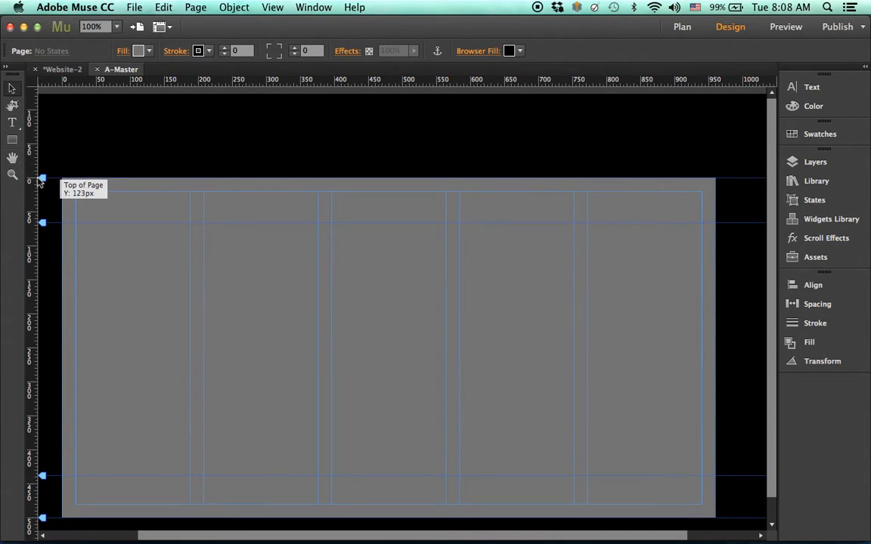
left_click(11, 122)
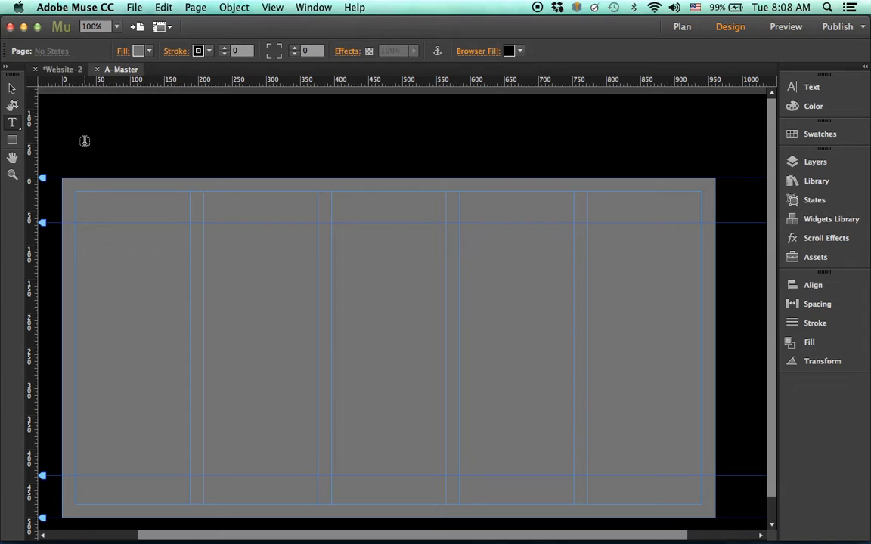
left_click_drag(62, 120, 292, 166)
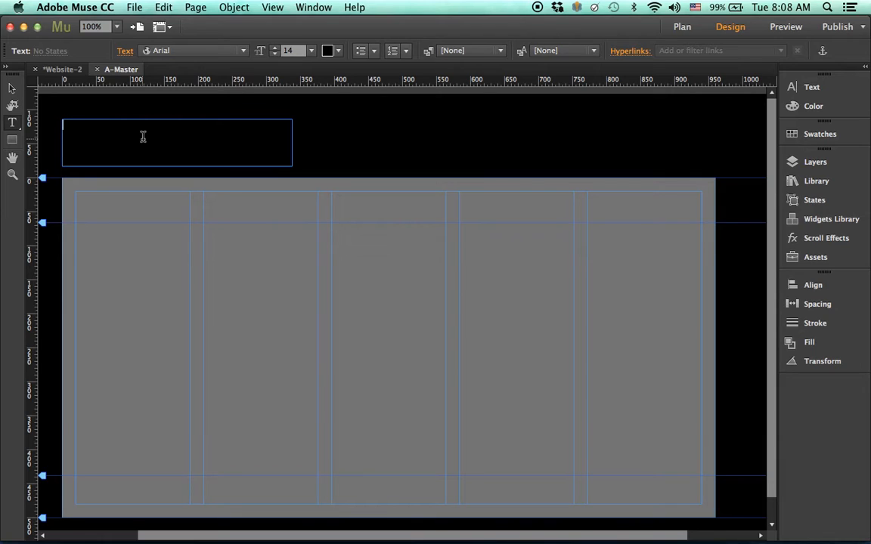
type("LogopanyNa text")
- Make the header name white at 48 pt and retype the owner's name with corrected spelling
left_click_drag(133, 125, 38, 124)
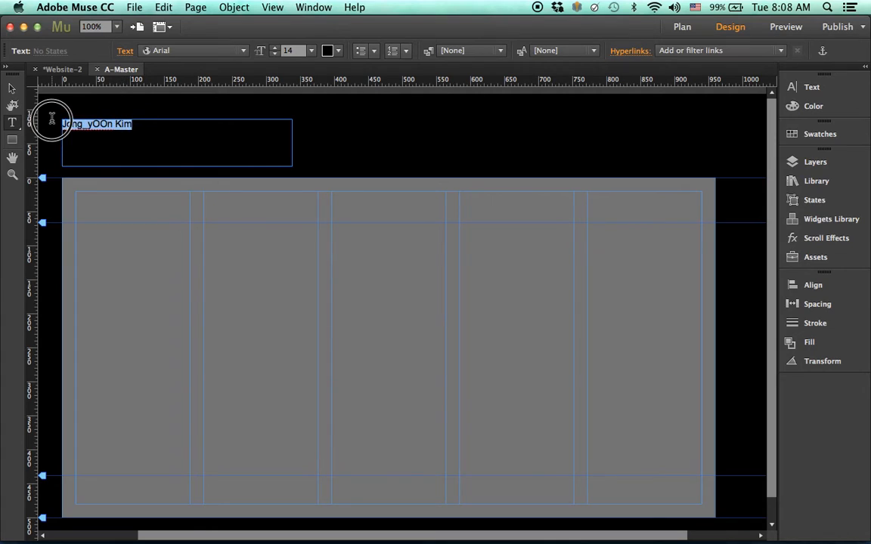
left_click(327, 50)
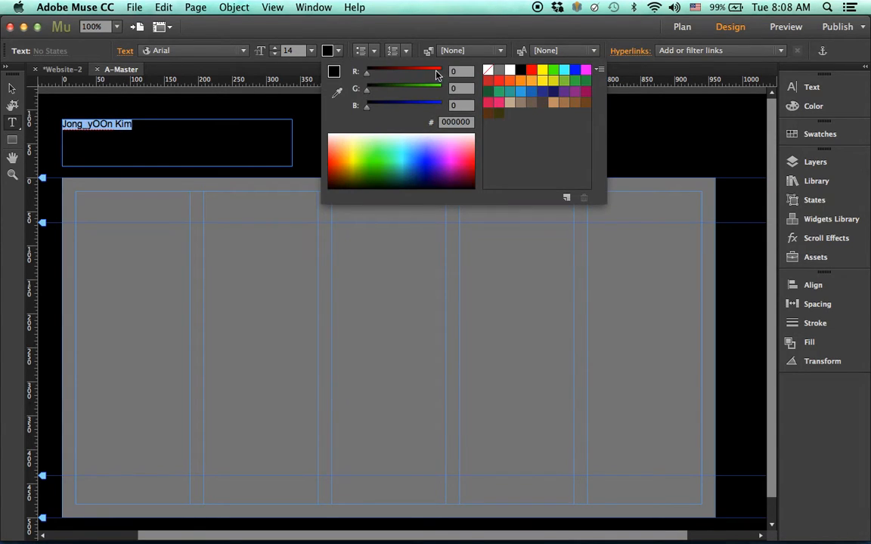
left_click(511, 72)
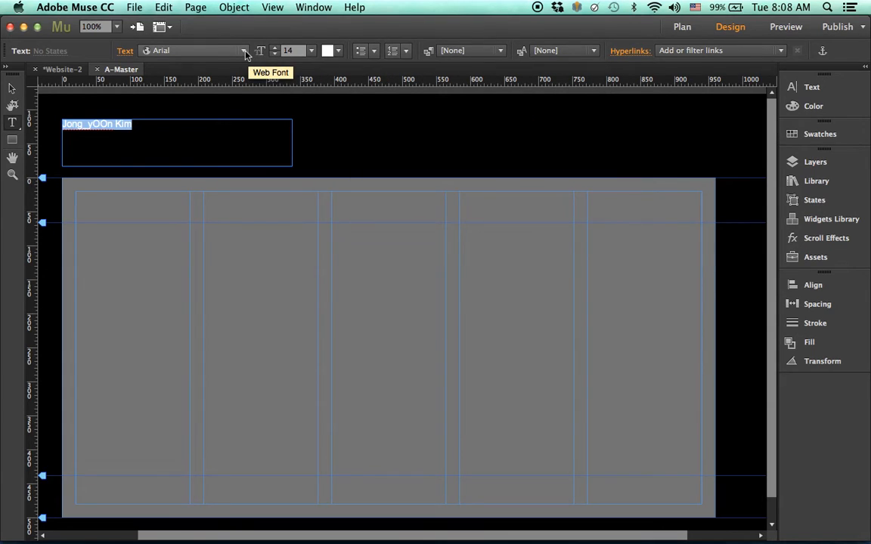
left_click(311, 50)
left_click(325, 232)
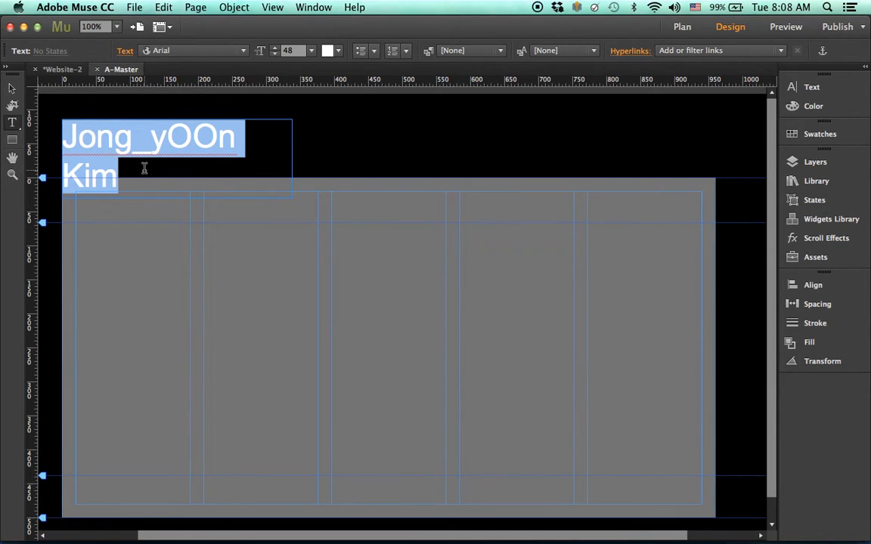
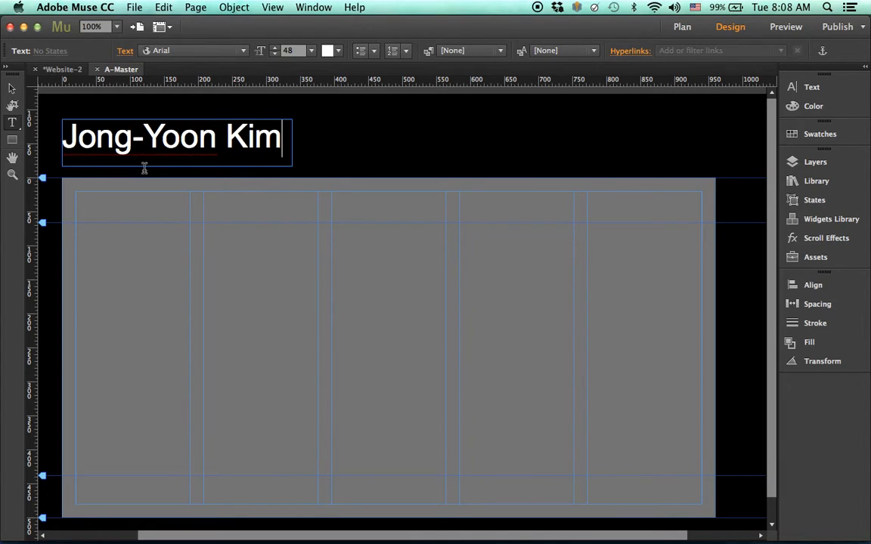
left_click(10, 89)
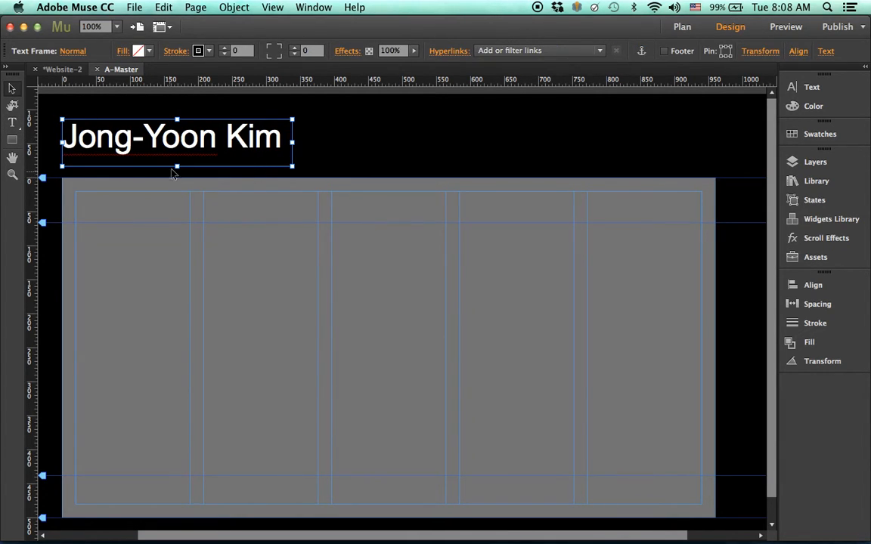
- Shorten the name's text frame from the bottom and shift it slightly down and right
left_click_drag(180, 164, 177, 159)
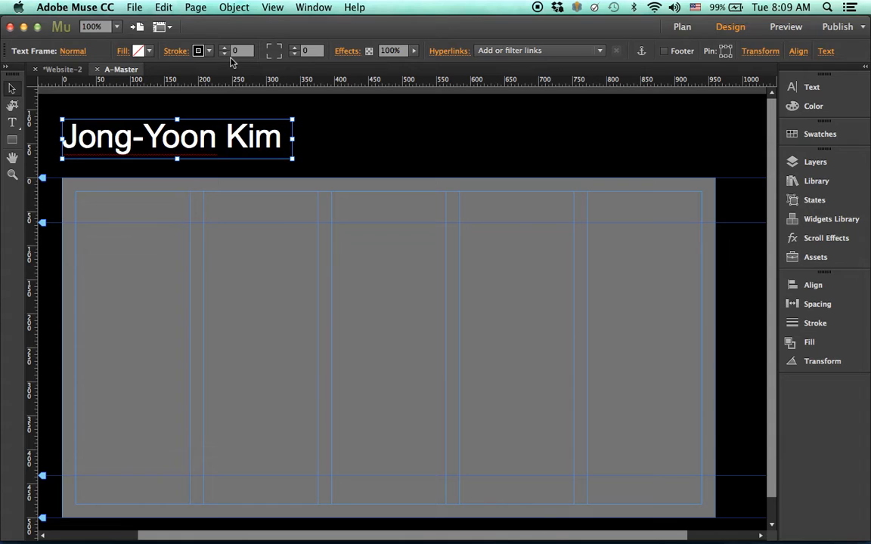
left_click_drag(185, 140, 189, 154)
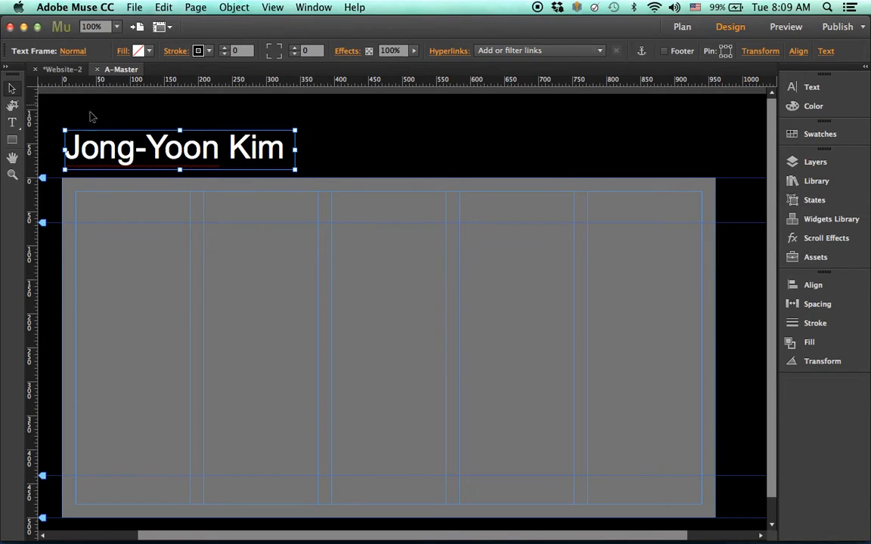
left_click(12, 123)
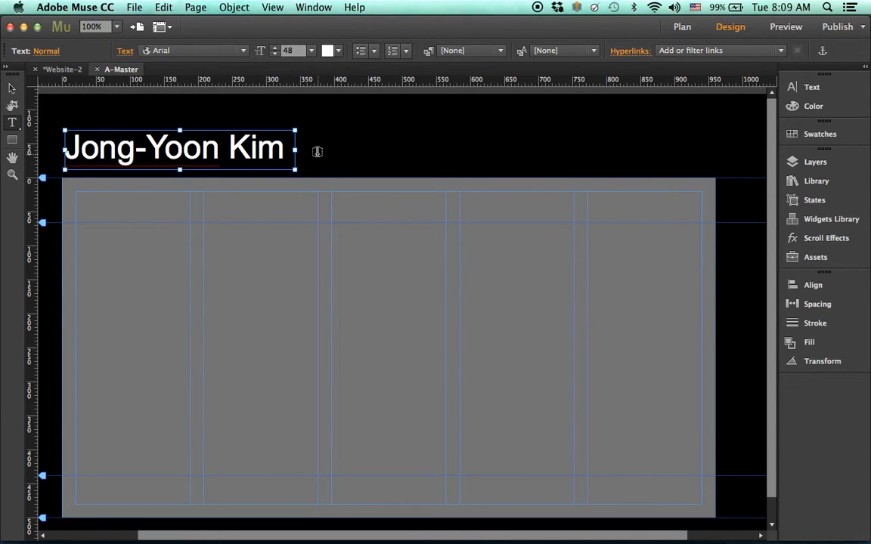
- Draw a text frame beside the name, type 'Graphic' and colour it mid grey
left_click_drag(316, 150, 447, 164)
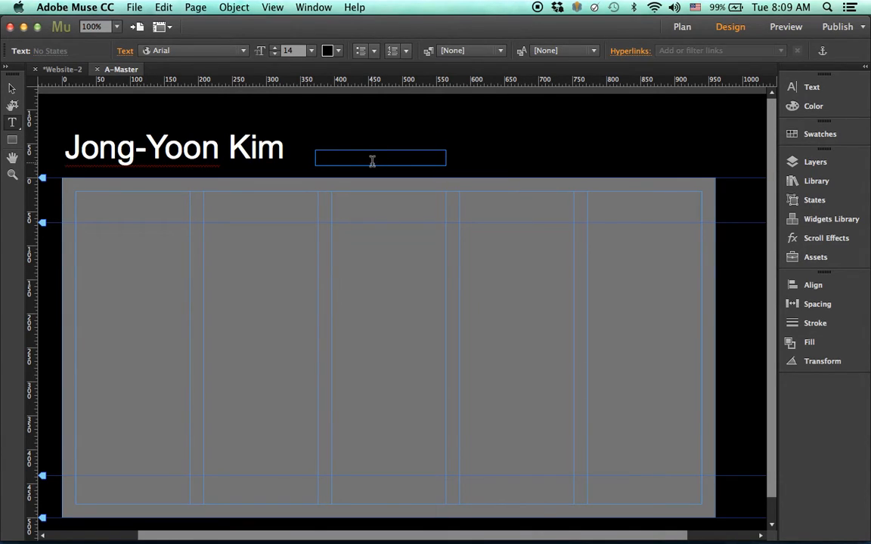
type("Graphic")
left_click_drag(373, 161, 296, 156)
left_click_drag(348, 152, 311, 156)
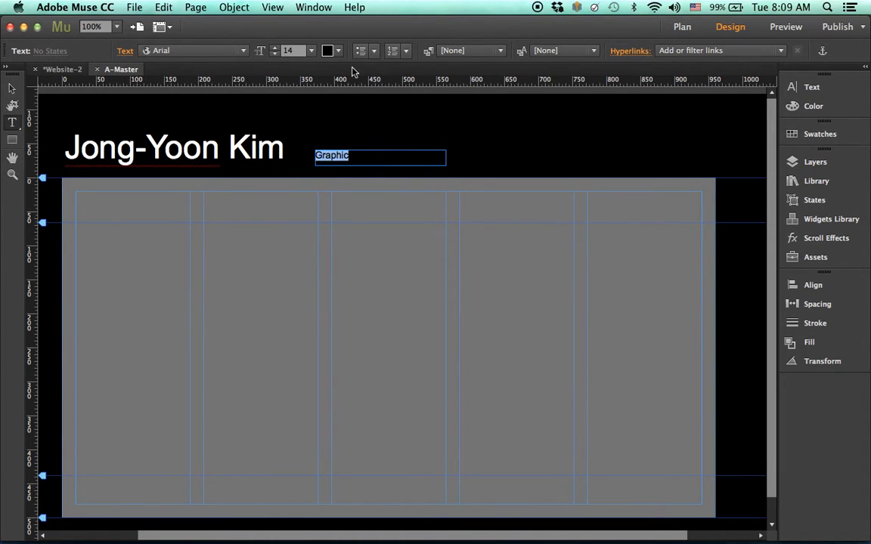
left_click(338, 53)
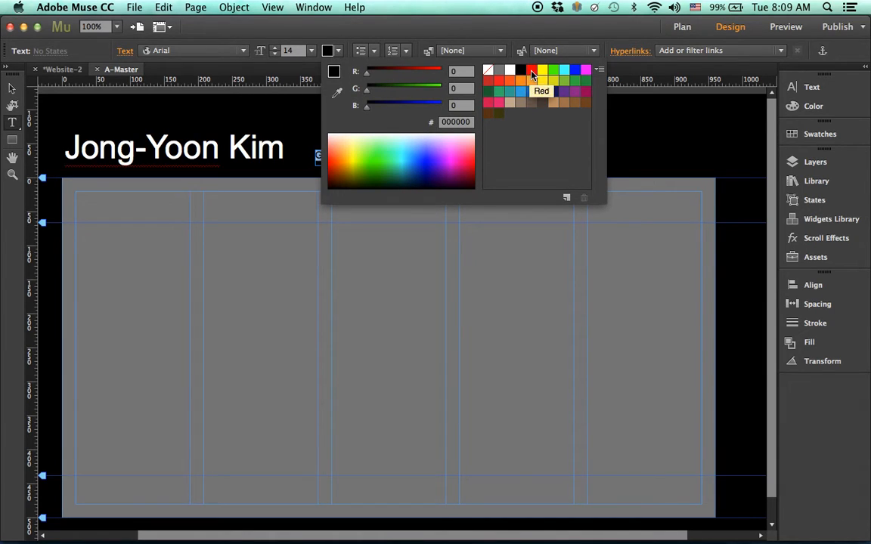
left_click(499, 70)
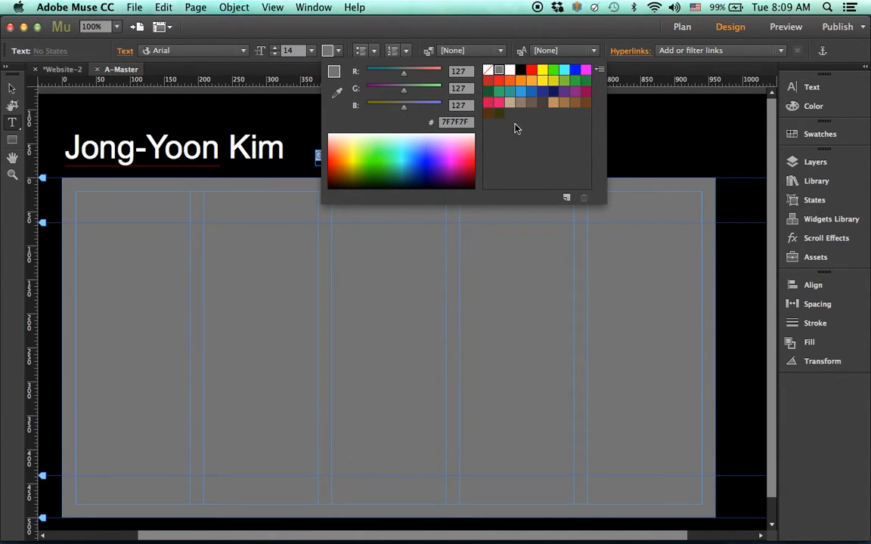
left_click(640, 154)
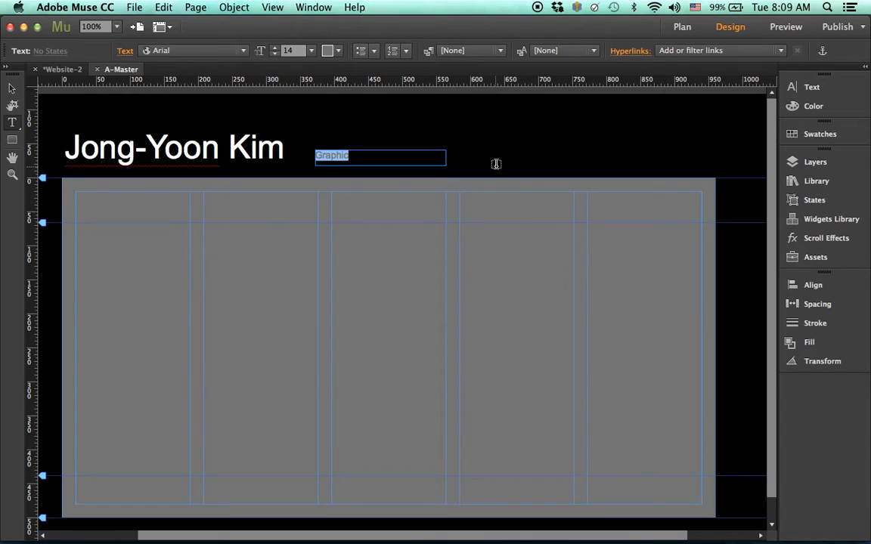
- Complete the tagline as 'Graphic Designer', then narrow its frame to fit the text
left_click(381, 154)
type("D")
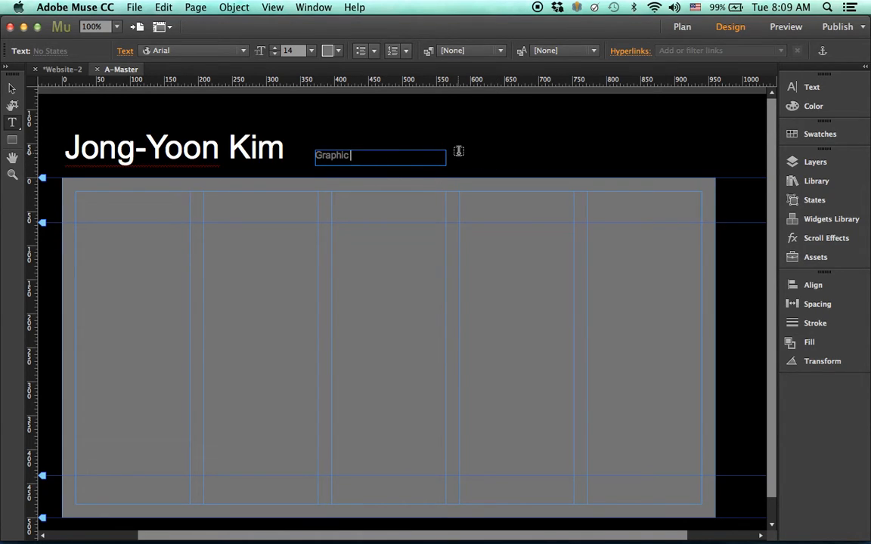
type("esigner")
left_click(12, 88)
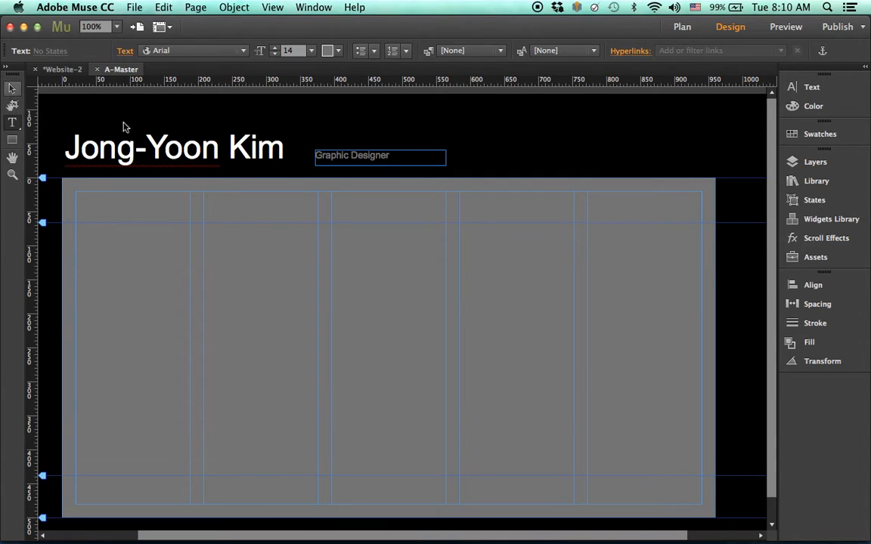
left_click_drag(446, 159, 338, 157)
left_click(432, 153)
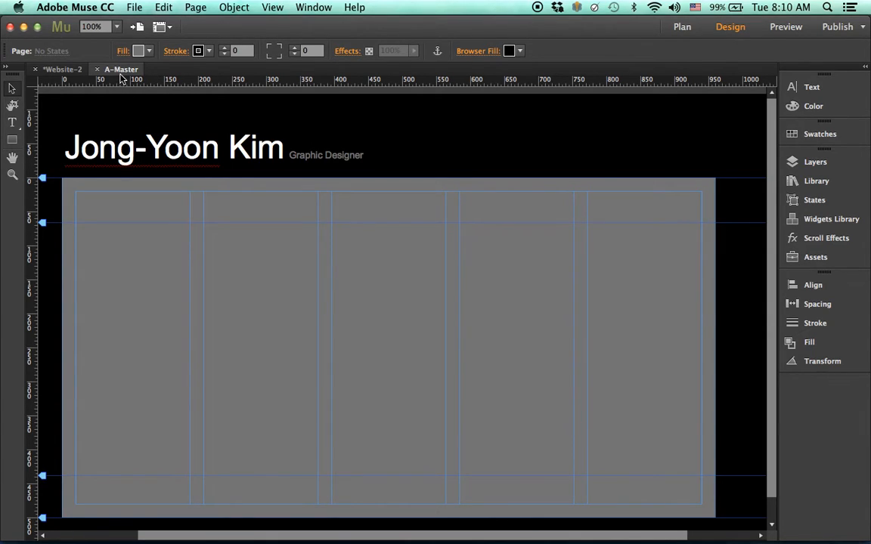
- Apply the A-Master master to the Home page in Plan view and open Home
left_click(61, 70)
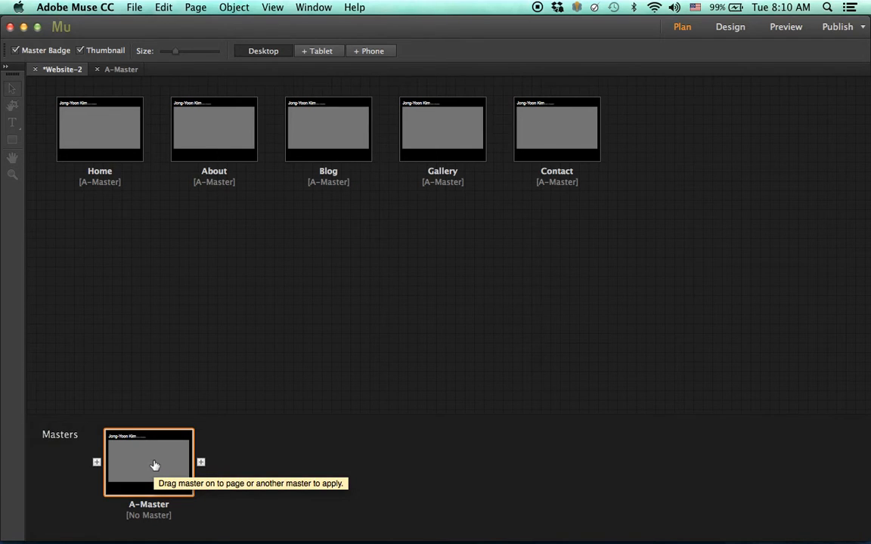
left_click_drag(154, 465, 102, 136)
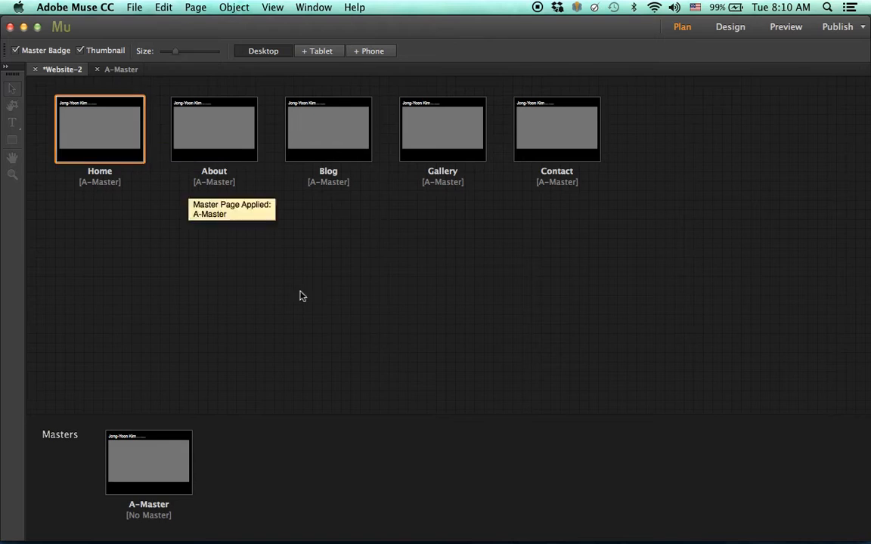
double_click(112, 145)
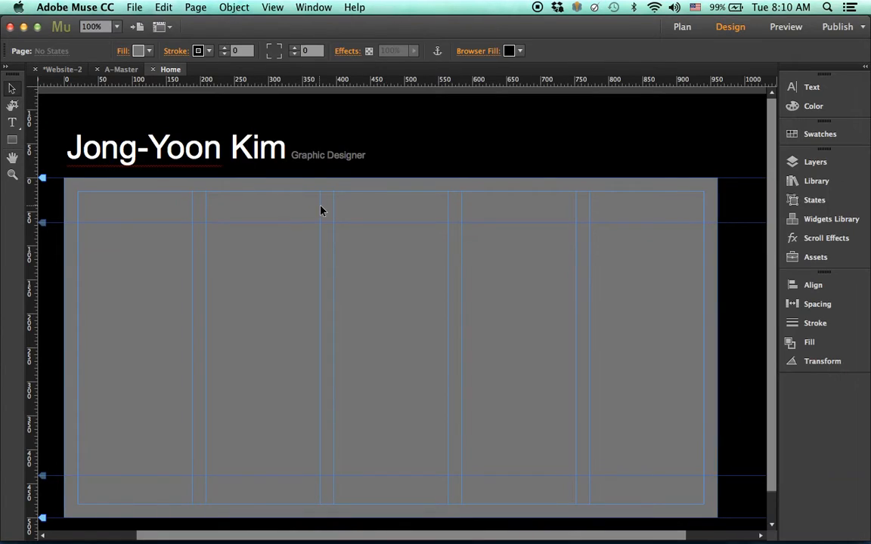
- Open the About page as well, then bring A-Master back into Design view
left_click(62, 68)
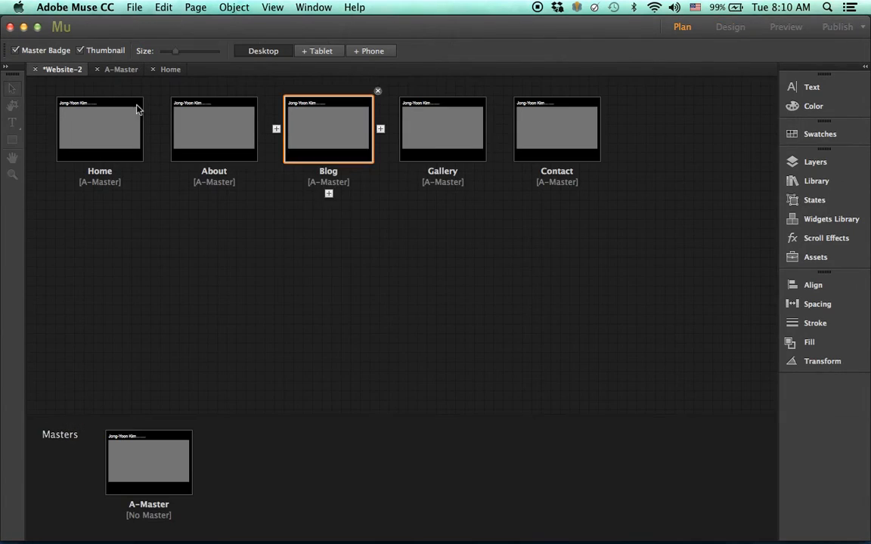
double_click(231, 132)
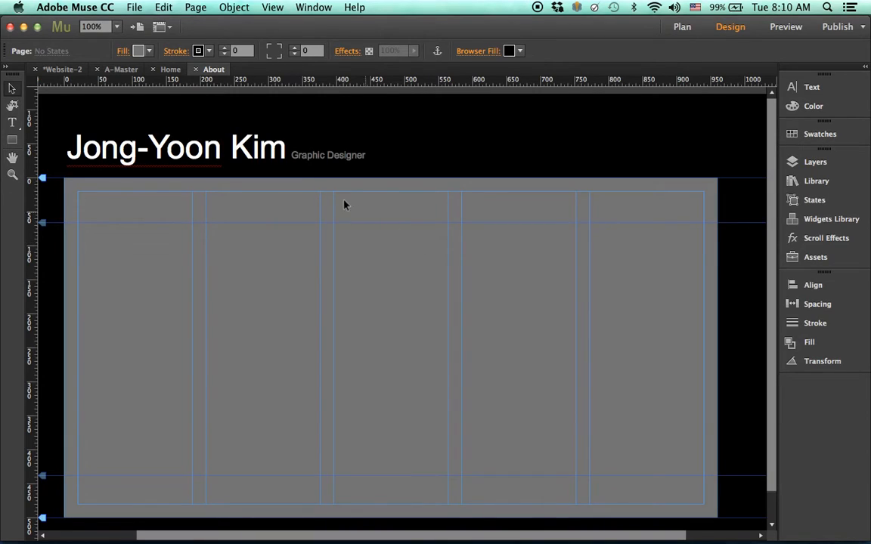
left_click(68, 71)
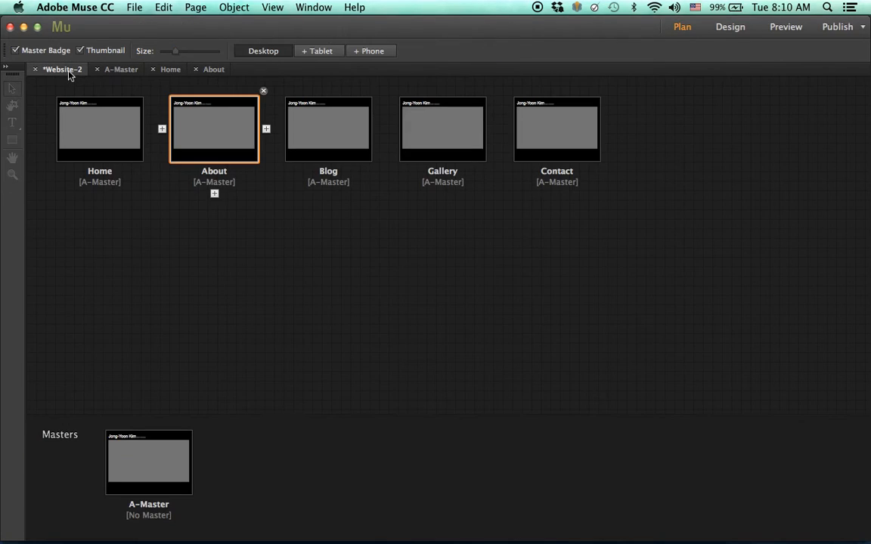
left_click(404, 372)
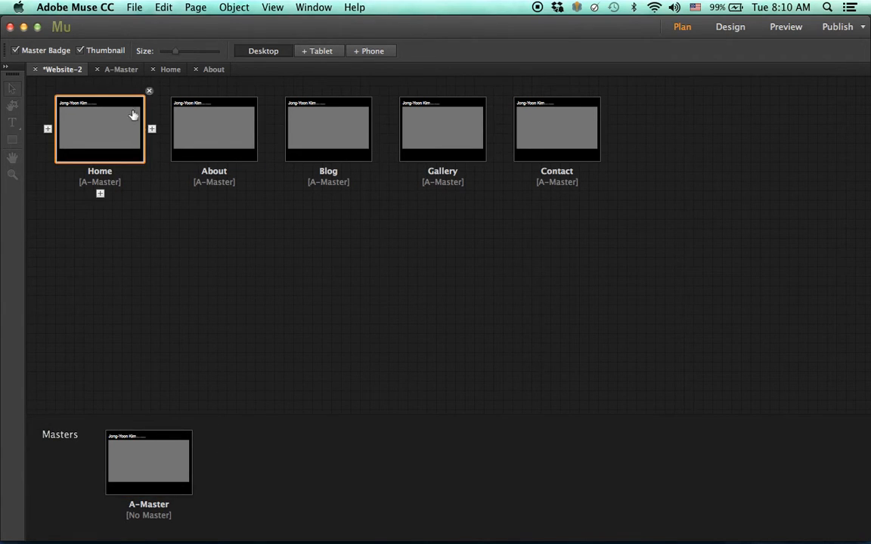
left_click(127, 70)
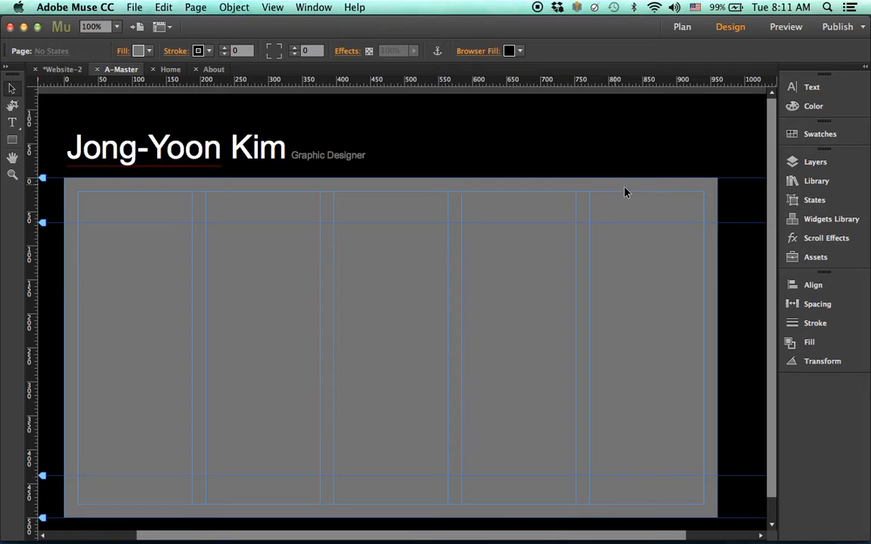
- Place a Horizontal menu widget in the header, aligned with the page's right edge
left_click(813, 220)
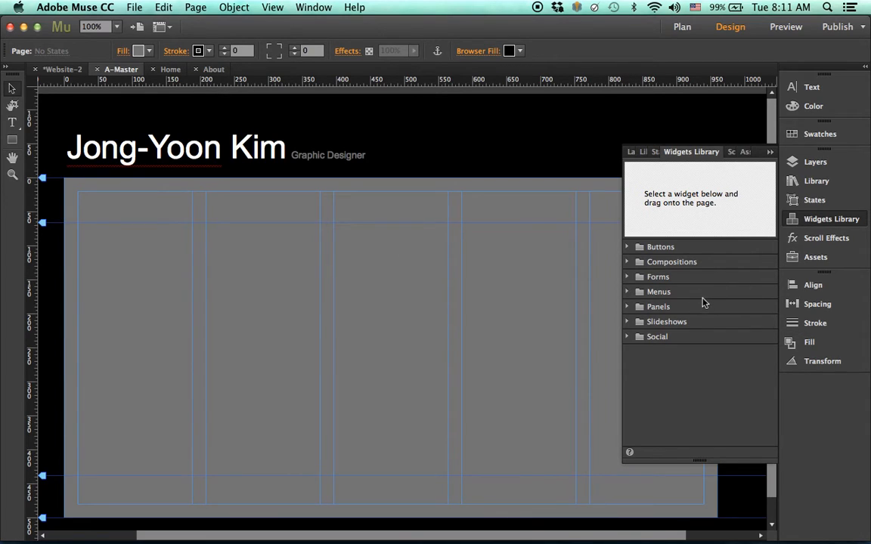
left_click(627, 292)
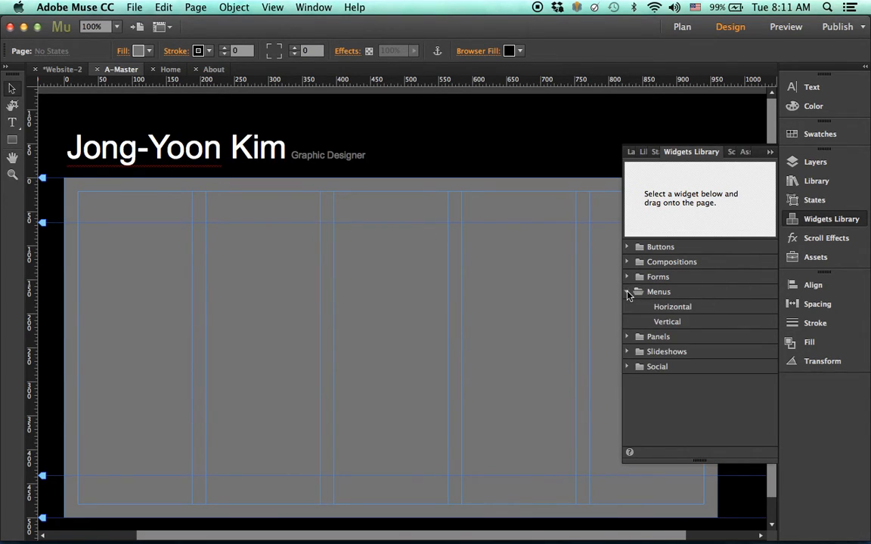
left_click(681, 311)
left_click_drag(682, 314, 484, 155)
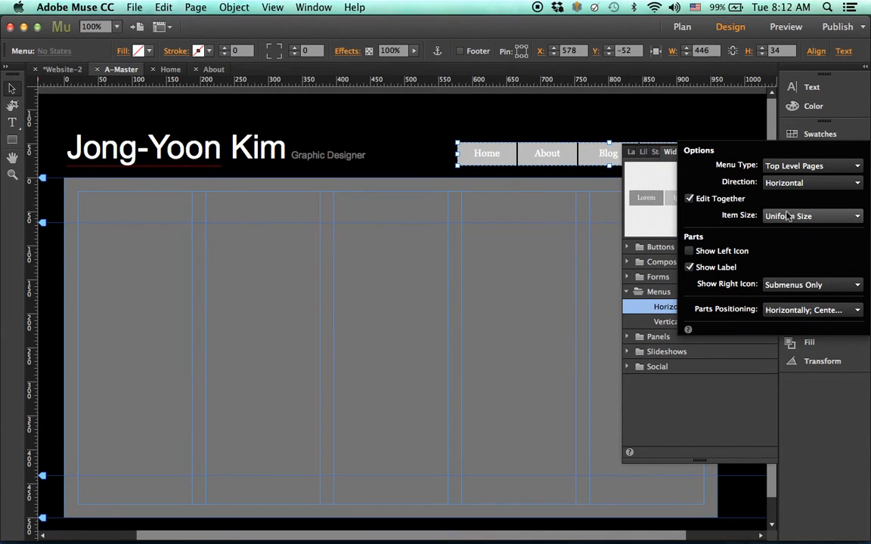
left_click(590, 271)
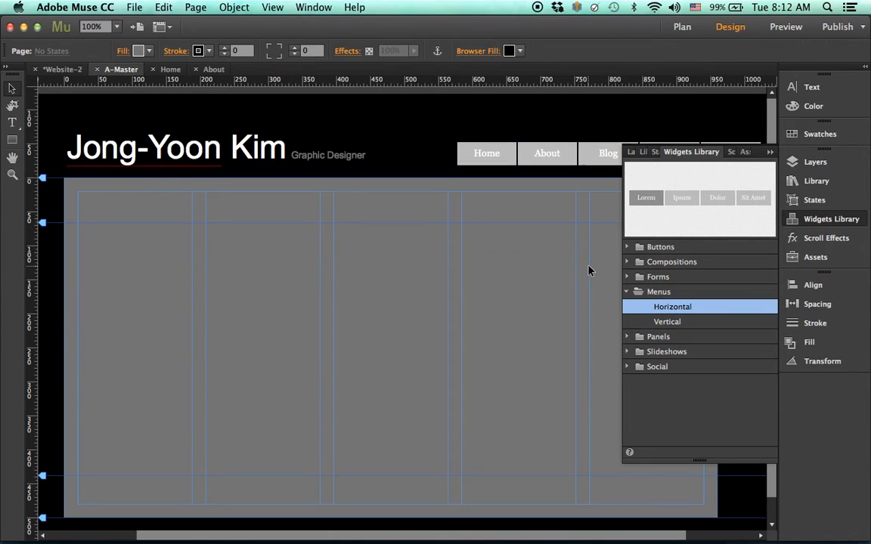
left_click_drag(714, 158, 670, 166)
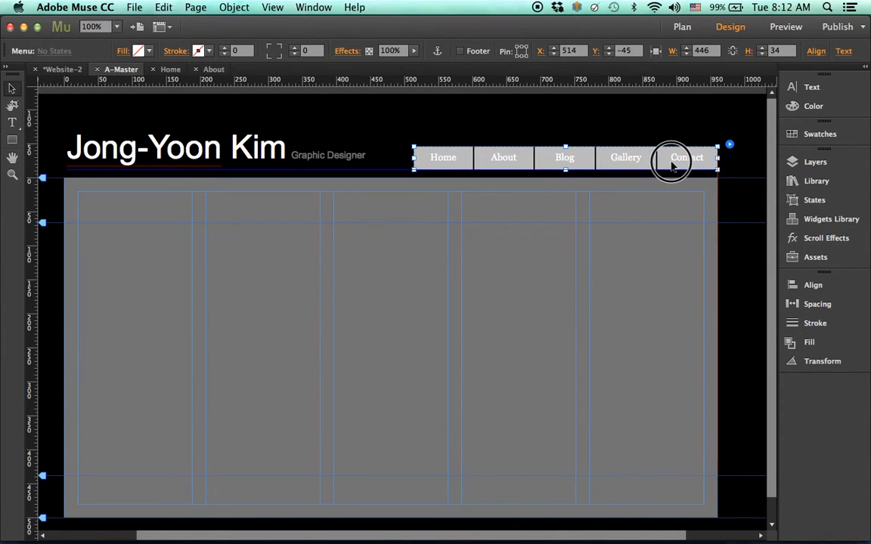
left_click(678, 214)
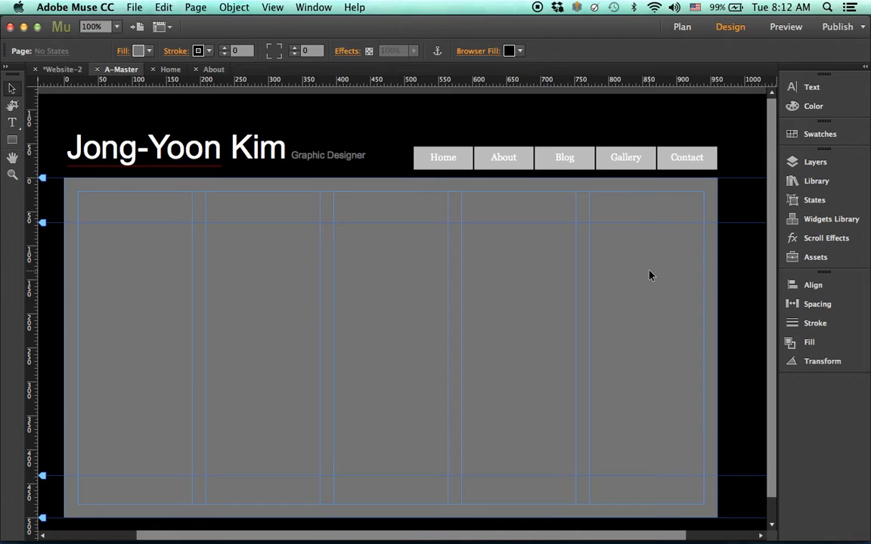
- Open the Home page and draw a HOME text frame in the top-left column
left_click(63, 69)
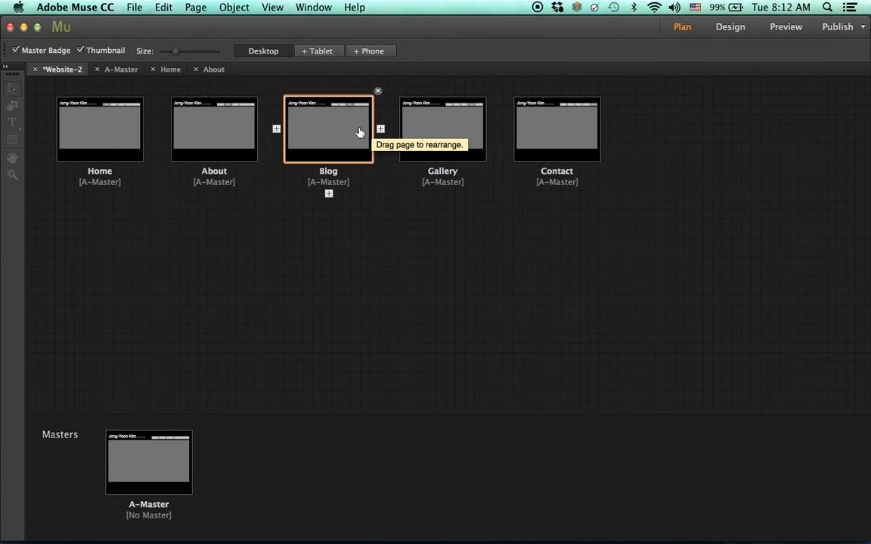
double_click(102, 133)
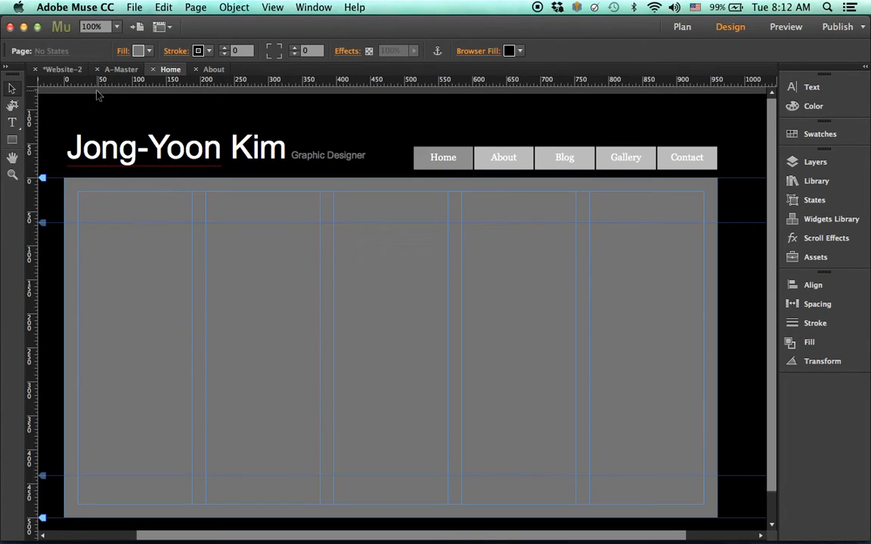
left_click(14, 123)
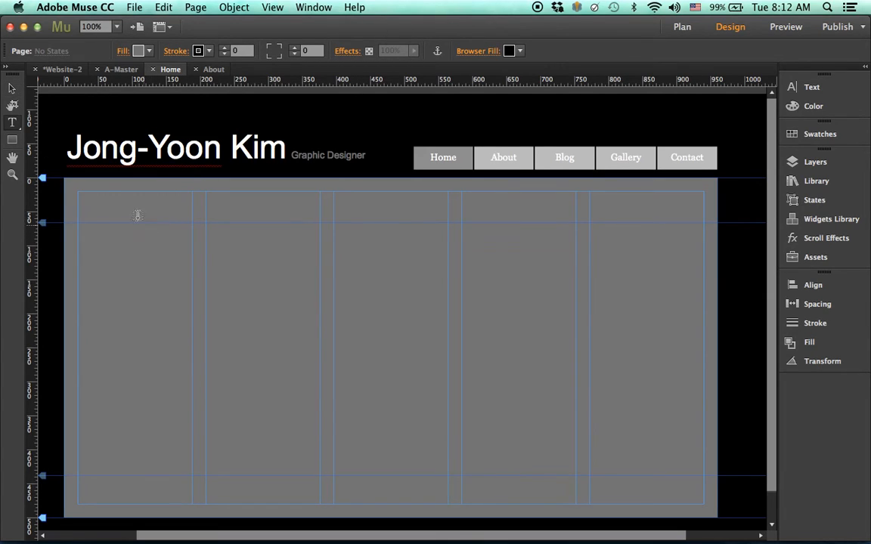
left_click(79, 197)
left_click_drag(79, 197, 206, 240)
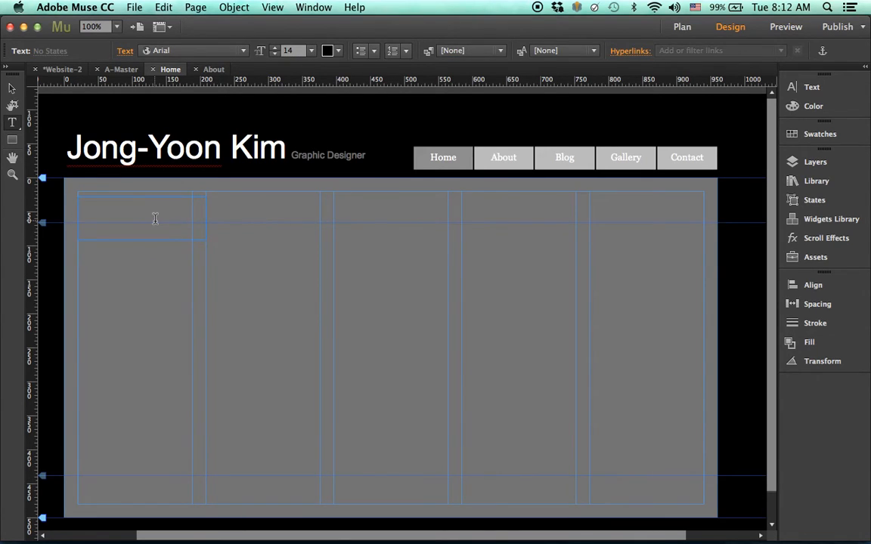
- Set the HOME text to 60 pt and fit the frame's height to it
left_click_drag(129, 202, 21, 192)
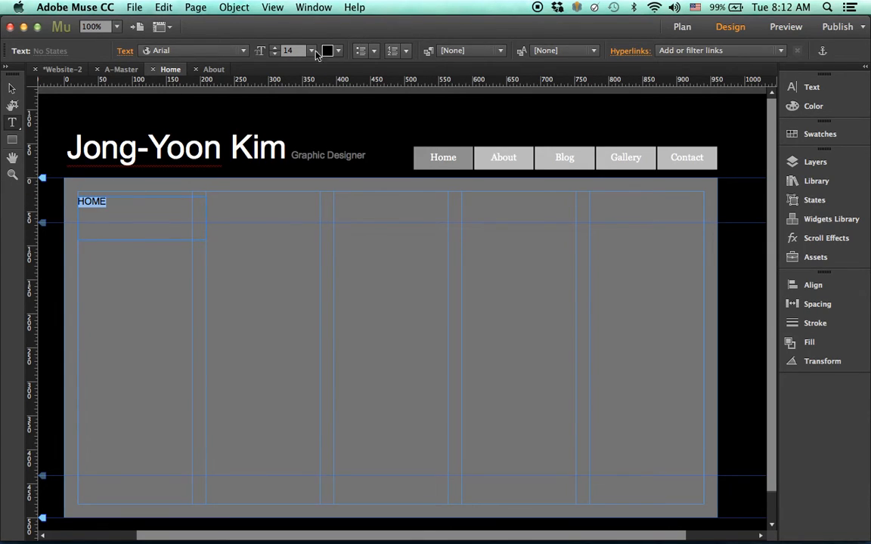
left_click(311, 51)
left_click(297, 221)
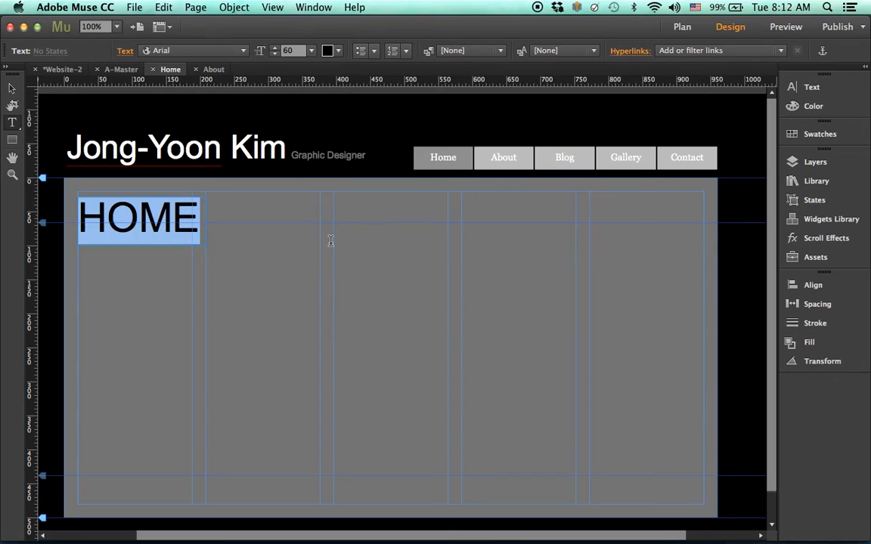
left_click(12, 89)
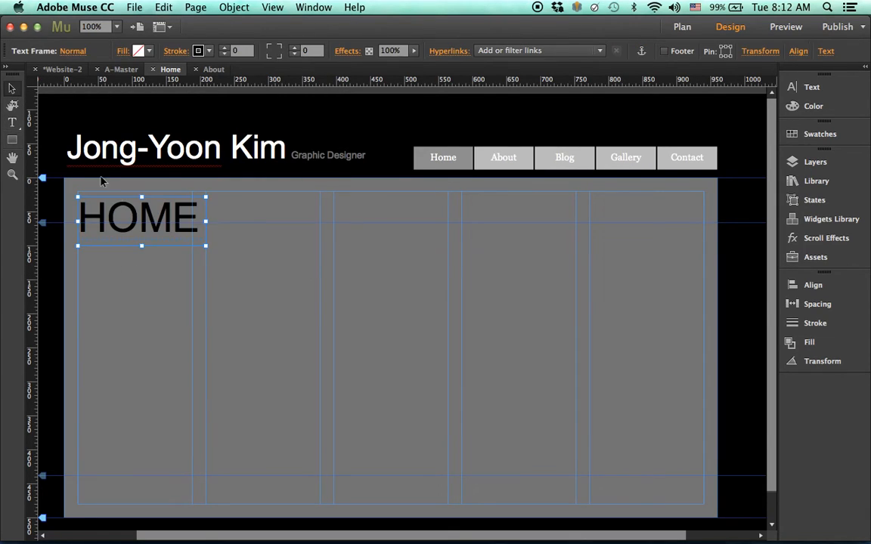
left_click_drag(144, 245, 144, 198)
left_click(285, 312)
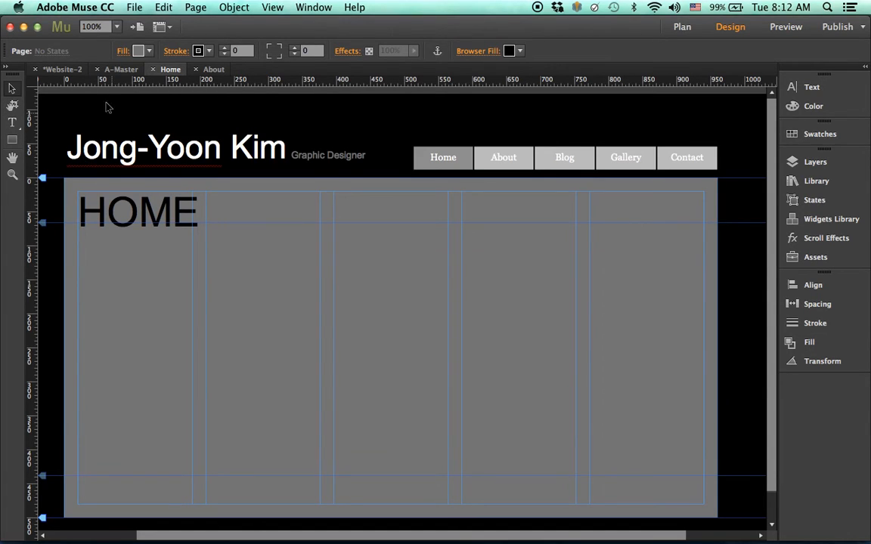
- Copy the HOME heading from the Home page onto the About page's top-left column
left_click(64, 69)
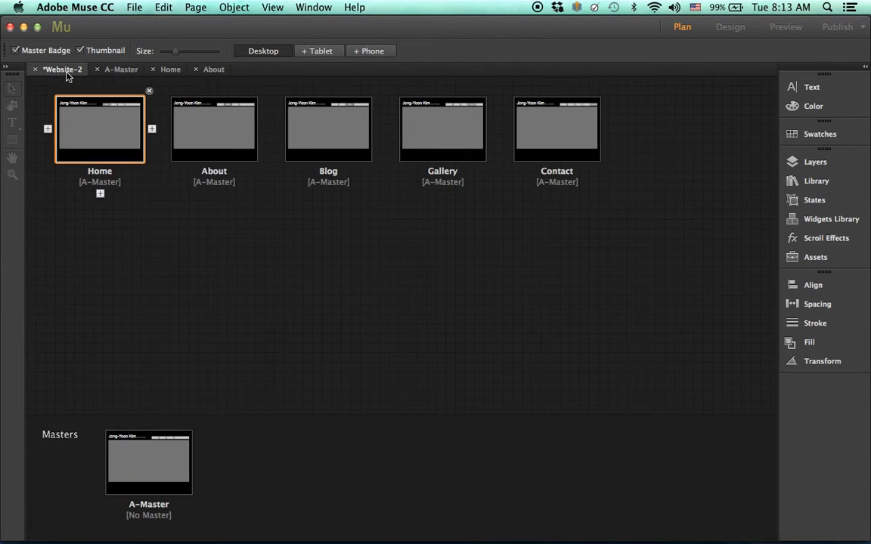
double_click(214, 140)
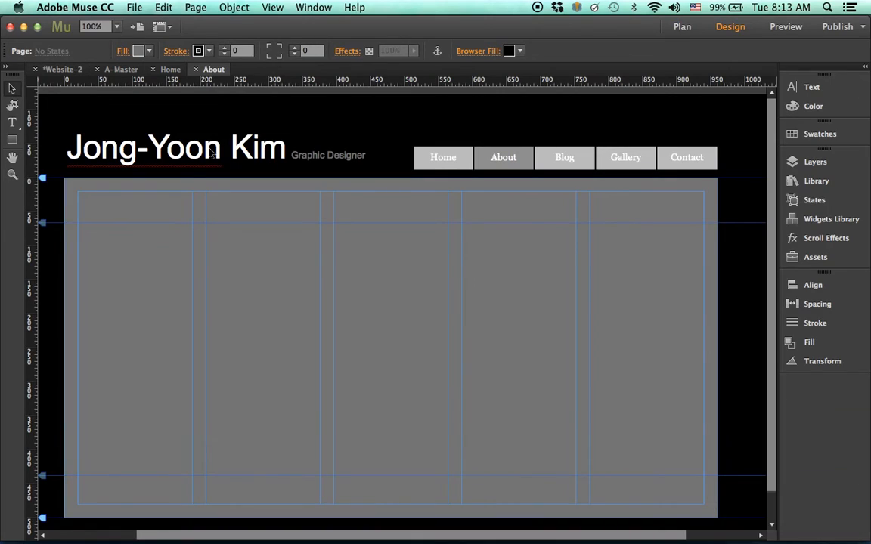
left_click(12, 122)
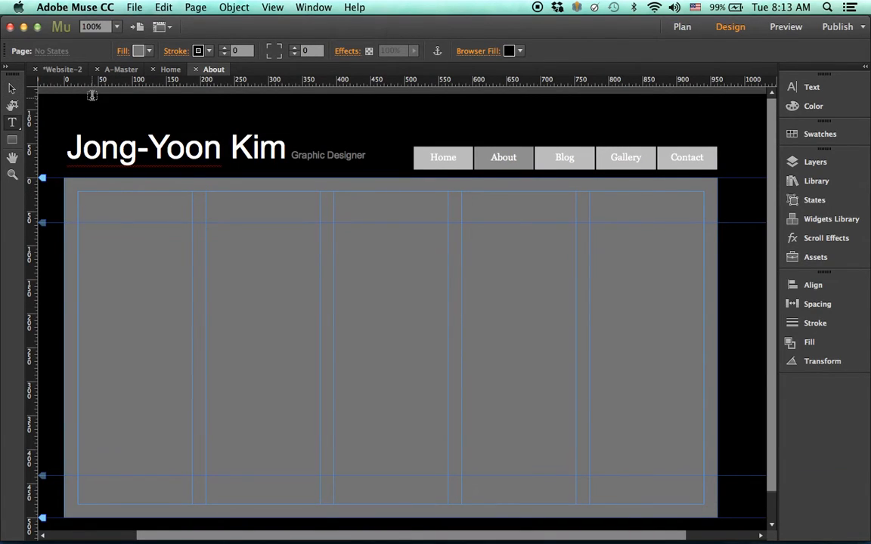
left_click(171, 70)
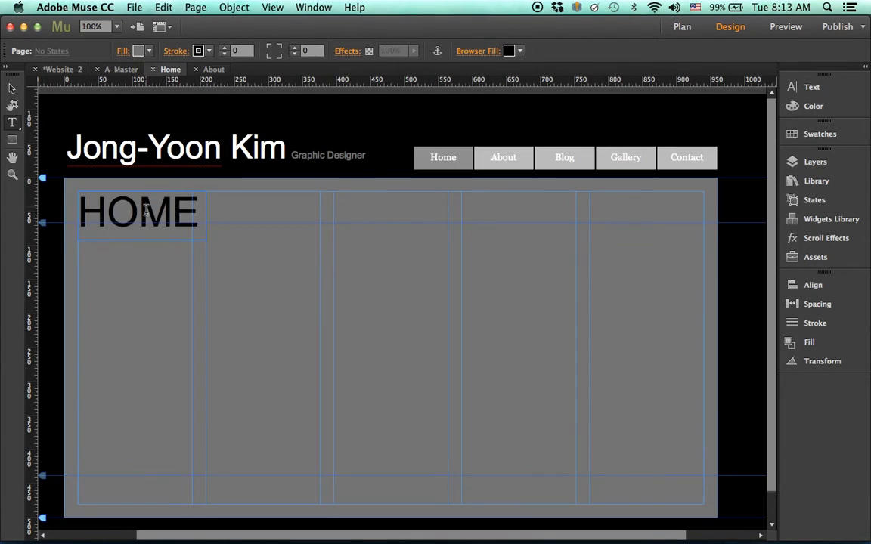
left_click(12, 88)
left_click(113, 214)
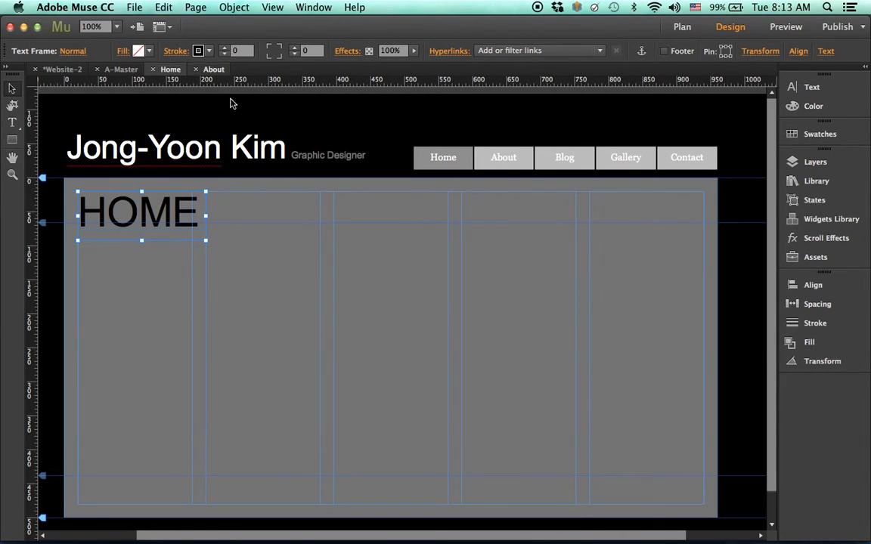
left_click(213, 68)
key("super+v")
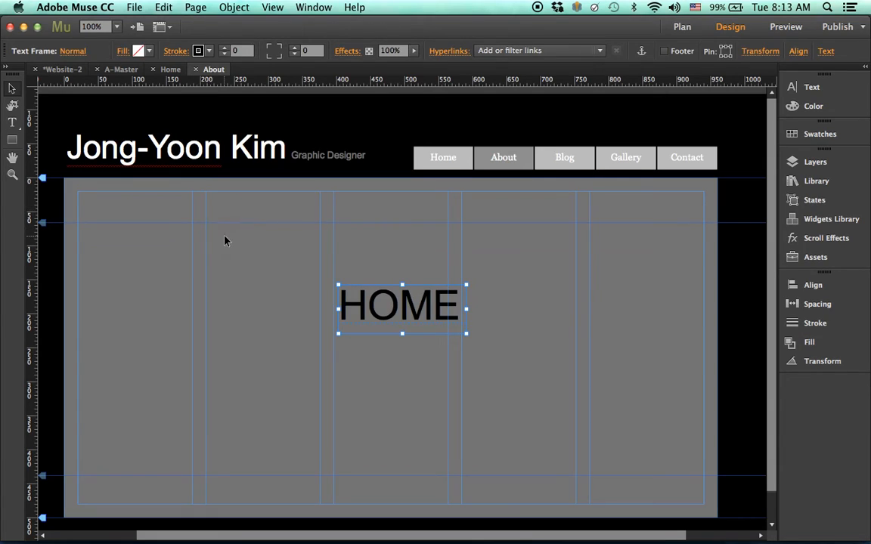
left_click_drag(420, 318, 75, 191)
- Change the About page heading to 'ABOUT' and narrow its frame
left_click(12, 121)
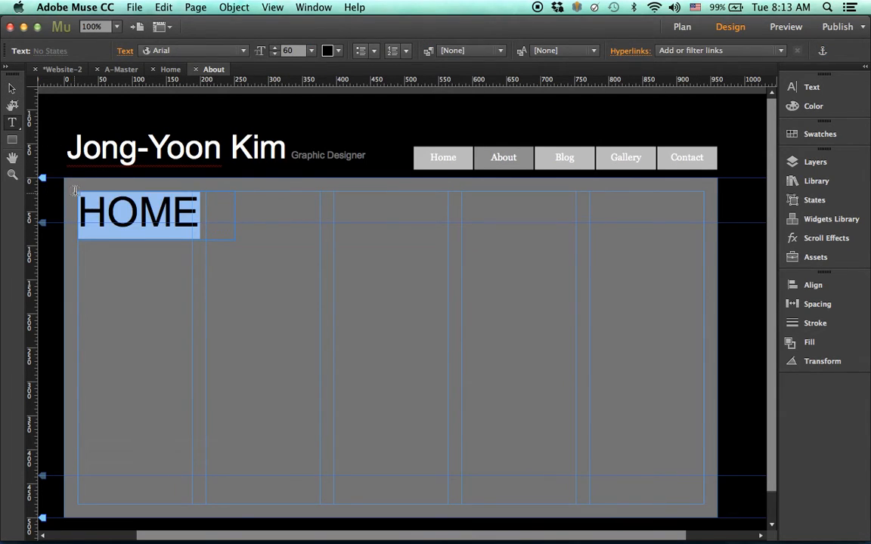
type("ABOUT")
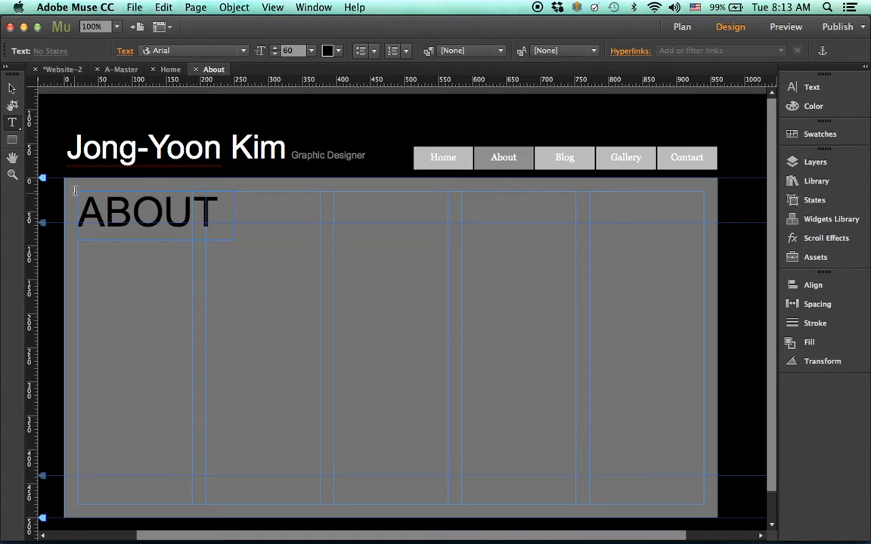
left_click(12, 87)
left_click_drag(236, 218, 225, 218)
left_click(263, 239)
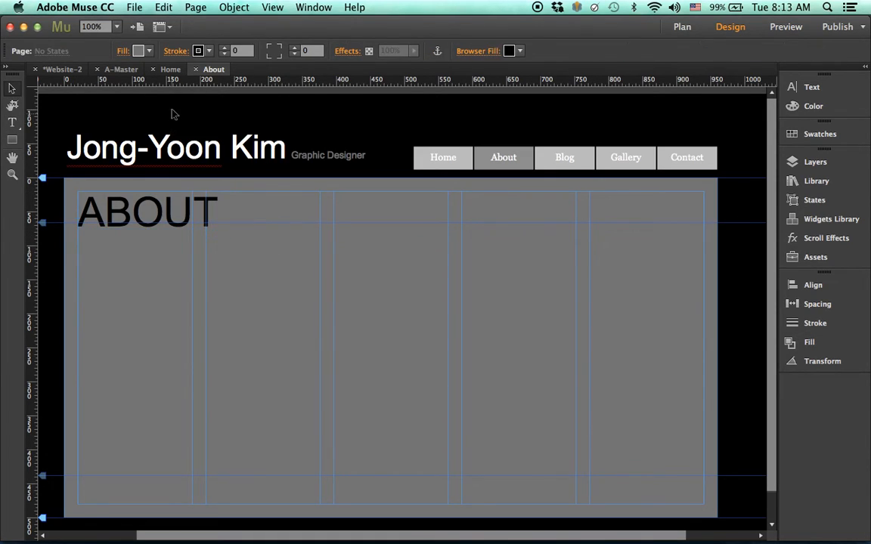
- Paste the heading onto the Blog page at top left and retype it as 'BLOG'
left_click(123, 70)
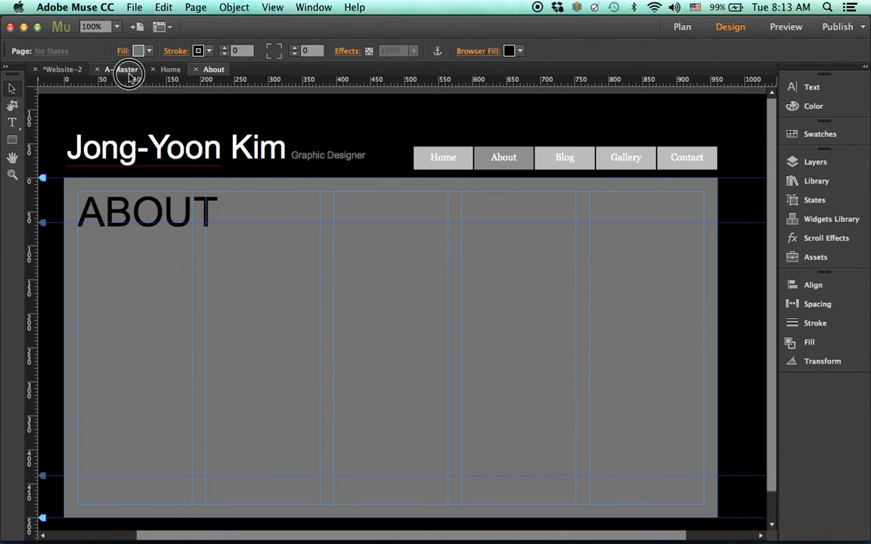
left_click(59, 69)
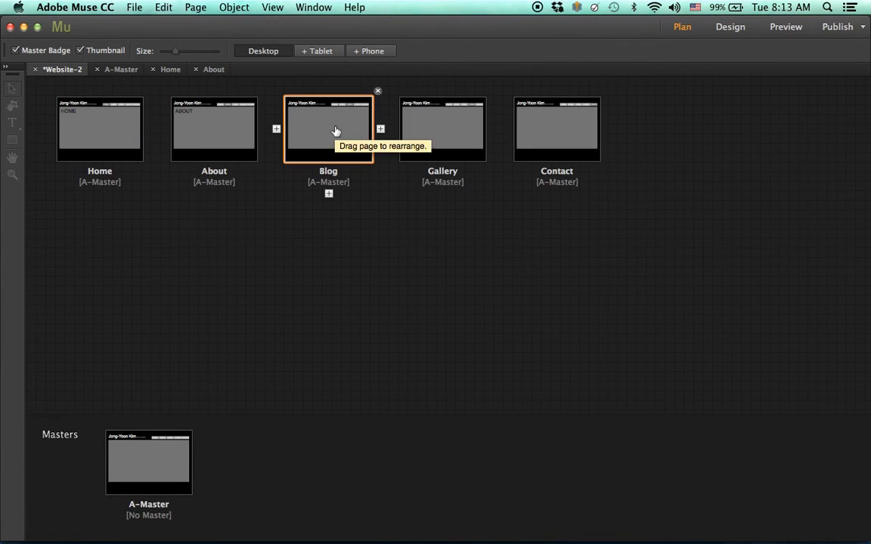
double_click(338, 127)
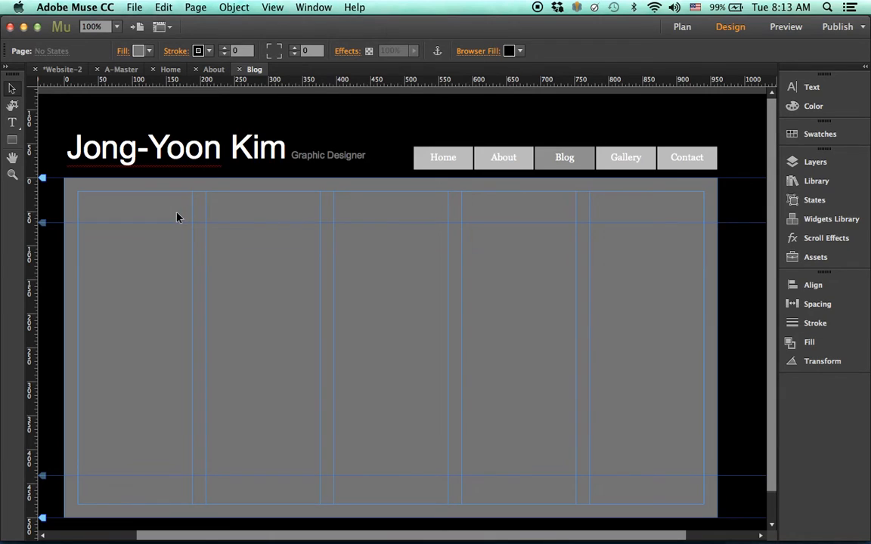
key("super+v")
left_click_drag(404, 304, 143, 214)
left_click(12, 123)
left_click_drag(78, 189, 242, 233)
type("BLOG")
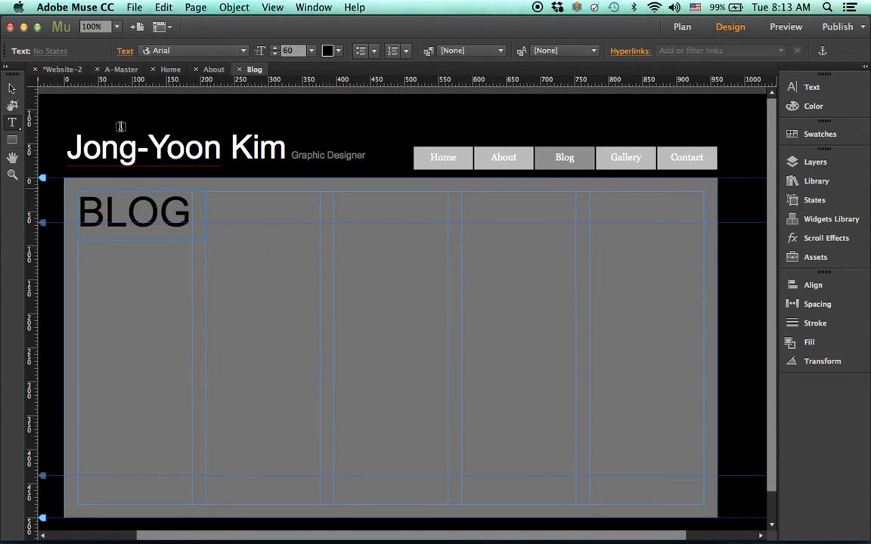
left_click(11, 87)
left_click(62, 68)
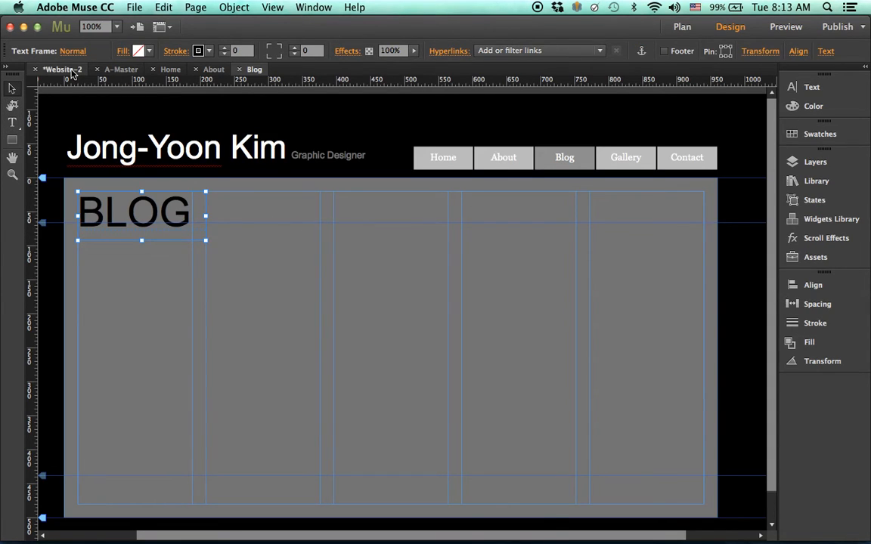
- On the Gallery page, paste the heading top-left, retype it as 'GALLERY', and widen it to one line
left_click(541, 140)
left_click(442, 130)
double_click(442, 130)
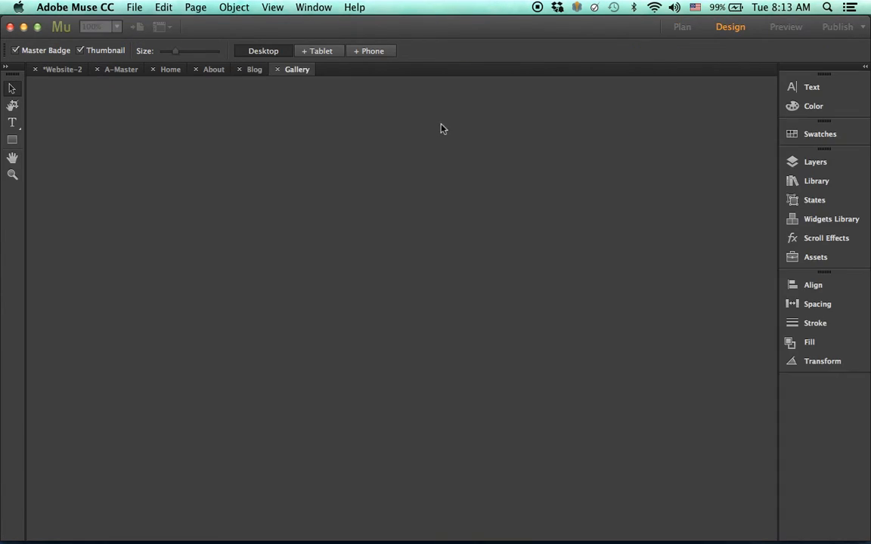
left_click(130, 223)
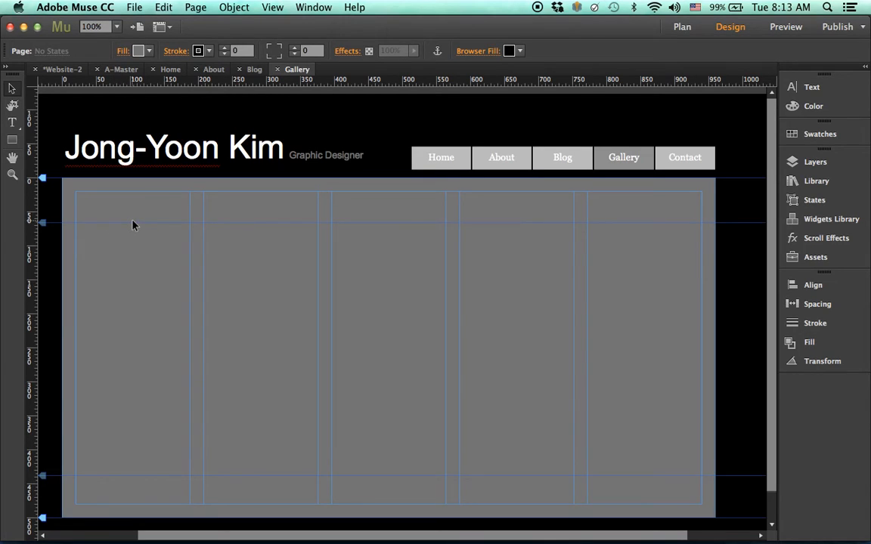
key("super+v")
left_click_drag(399, 312, 137, 218)
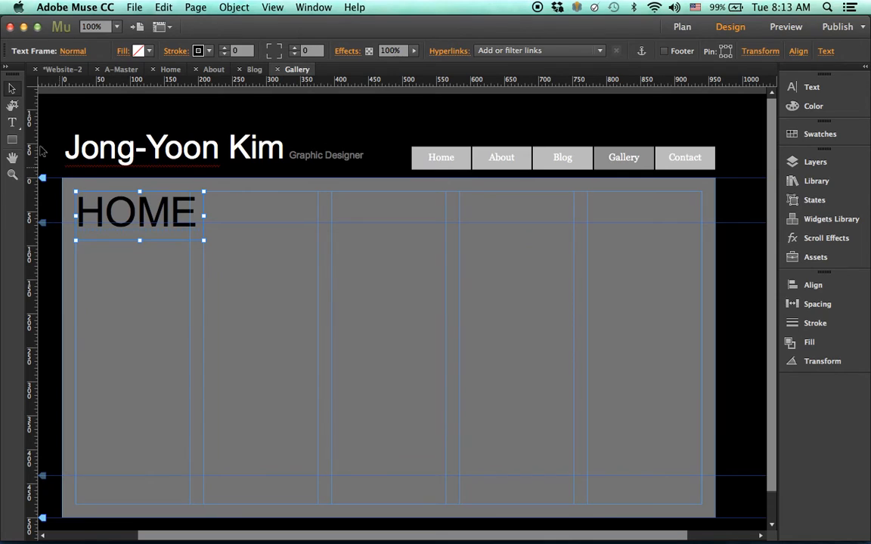
key("t")
left_click_drag(78, 197, 231, 231)
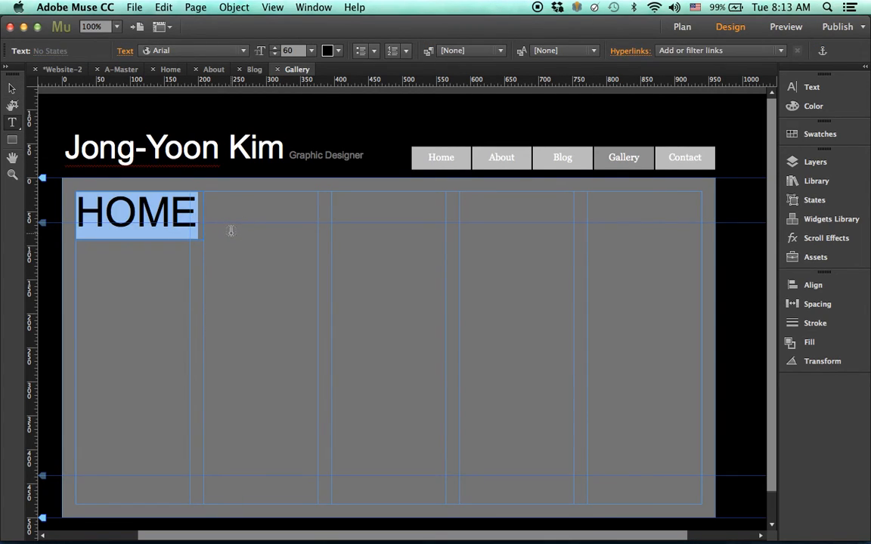
type("GALLE")
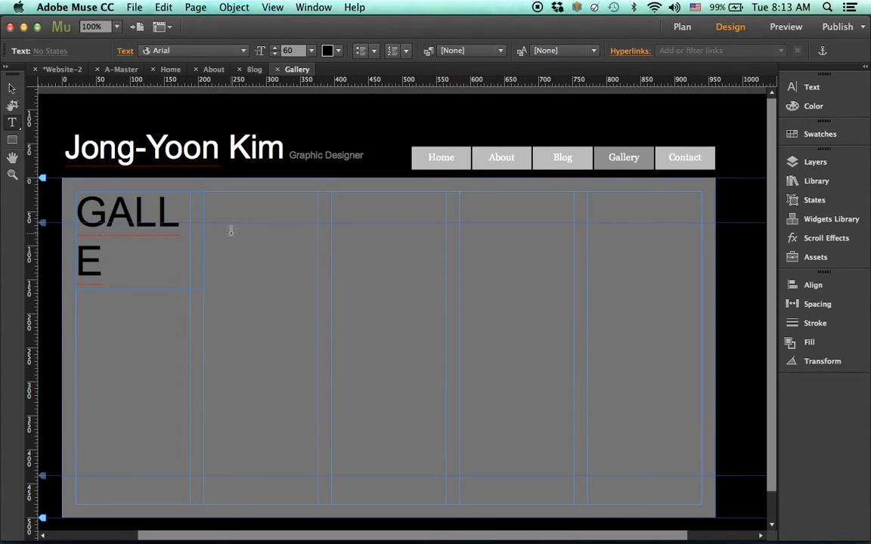
type("RY")
left_click(12, 88)
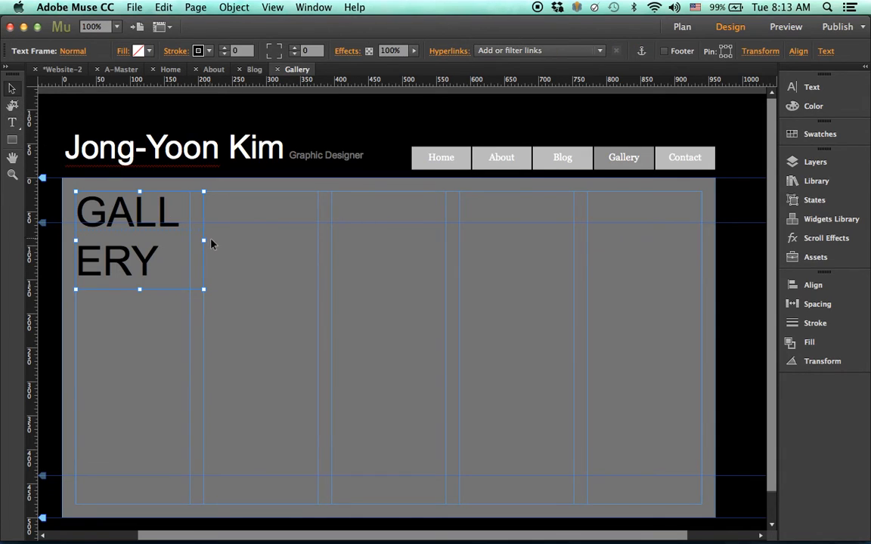
left_click_drag(206, 241, 273, 245)
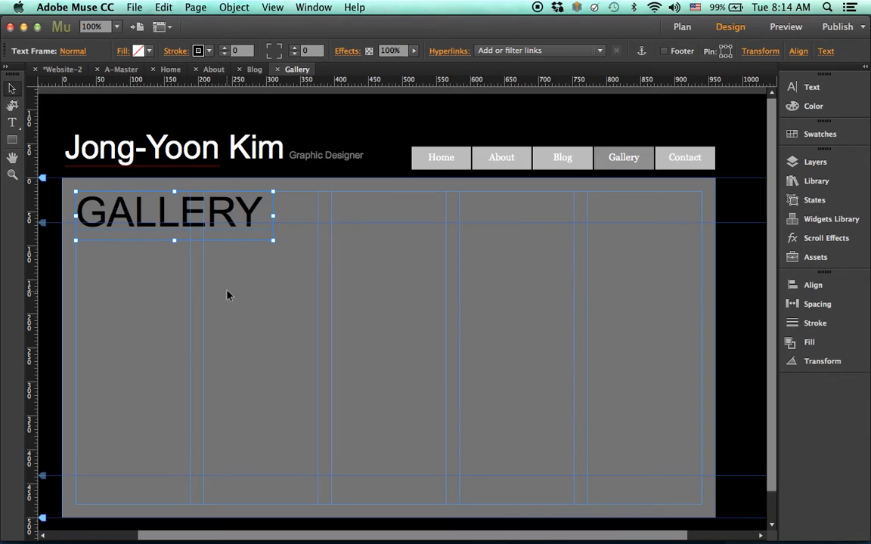
- On the Contact page, paste the heading top-left, retype it as 'CONTACT', and widen it to one line
left_click(66, 71)
double_click(528, 136)
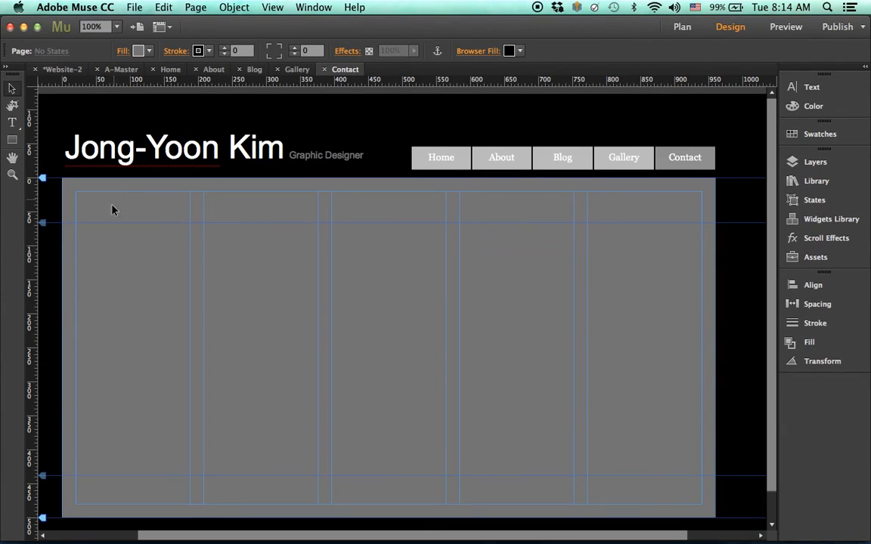
key("super+v")
left_click_drag(393, 316, 130, 223)
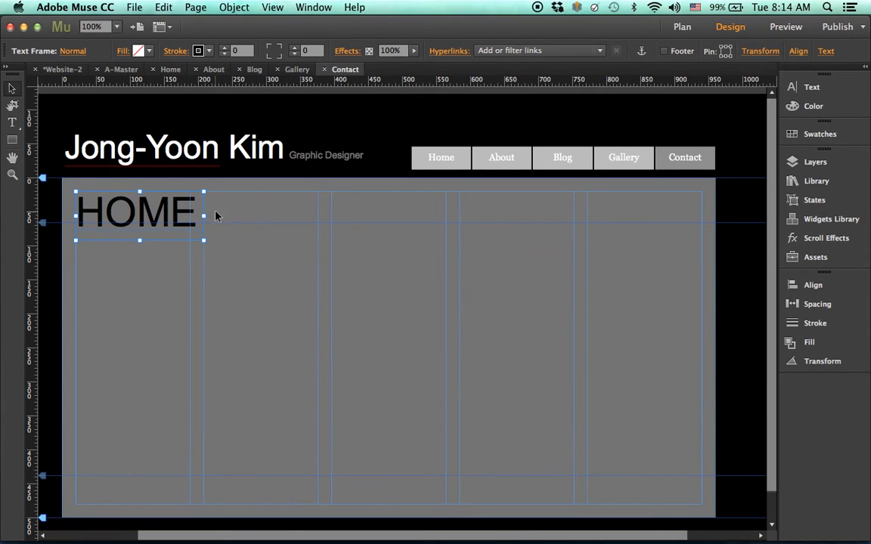
left_click_drag(204, 216, 254, 217)
left_click(12, 122)
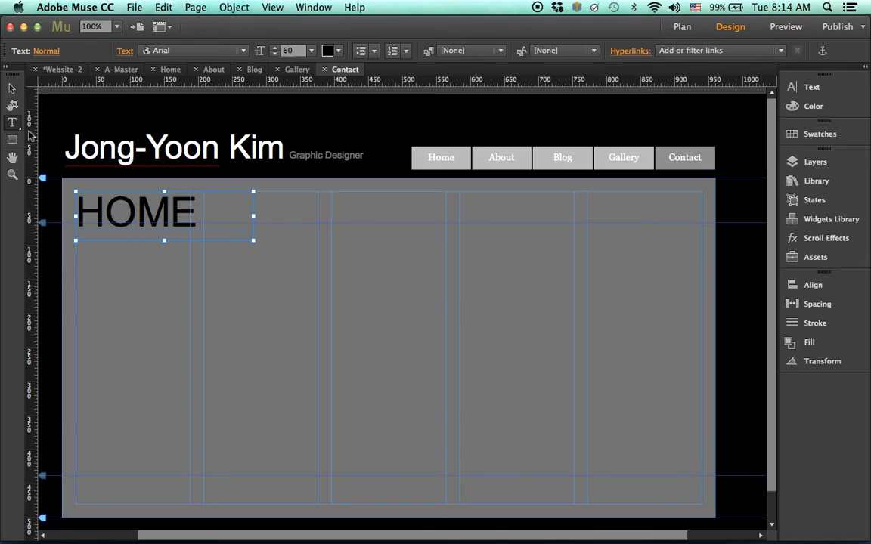
double_click(88, 189)
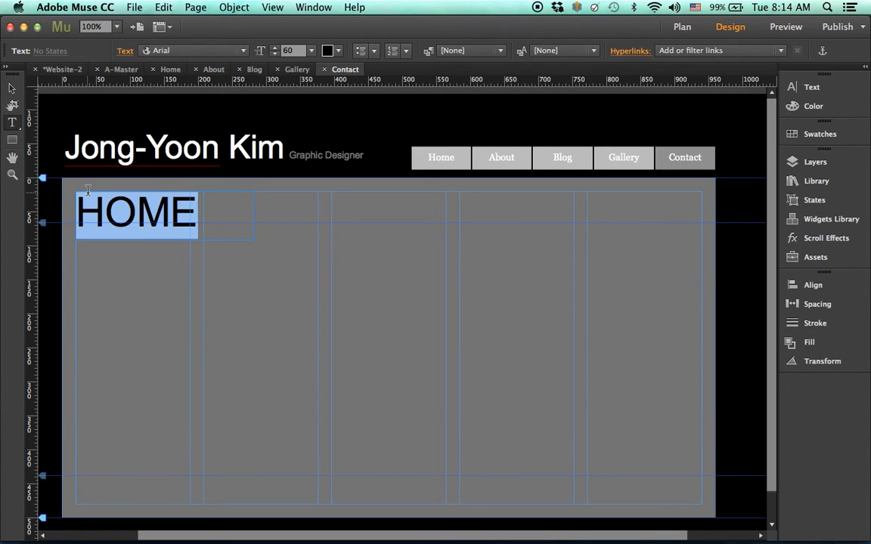
type("CONTACT")
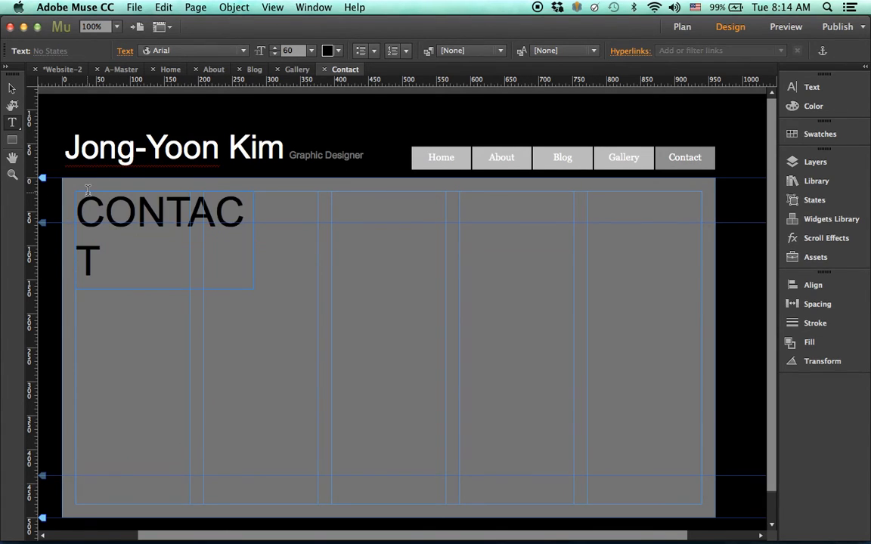
left_click(12, 87)
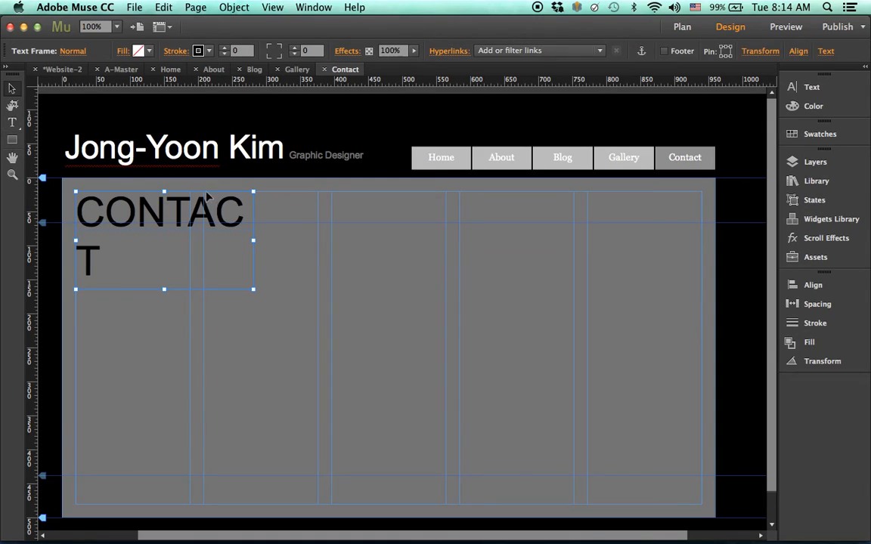
left_click_drag(255, 241, 279, 236)
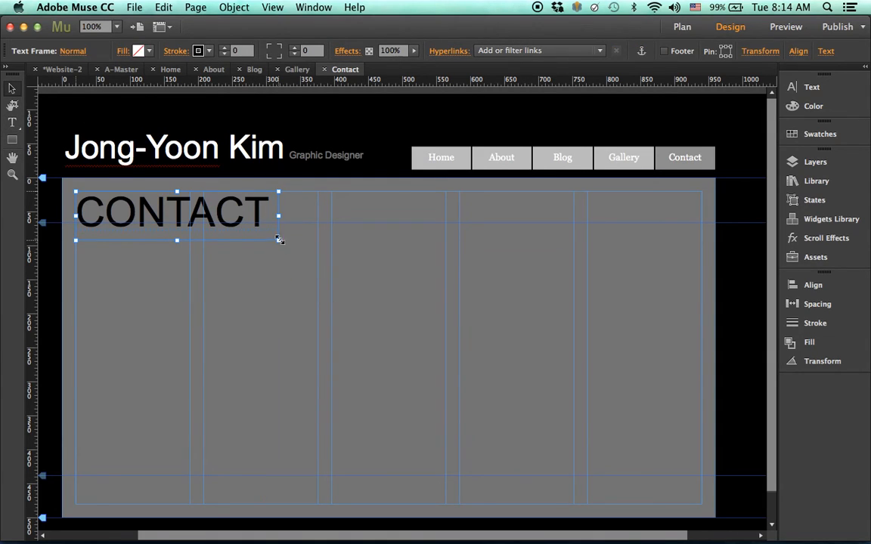
left_click(287, 280)
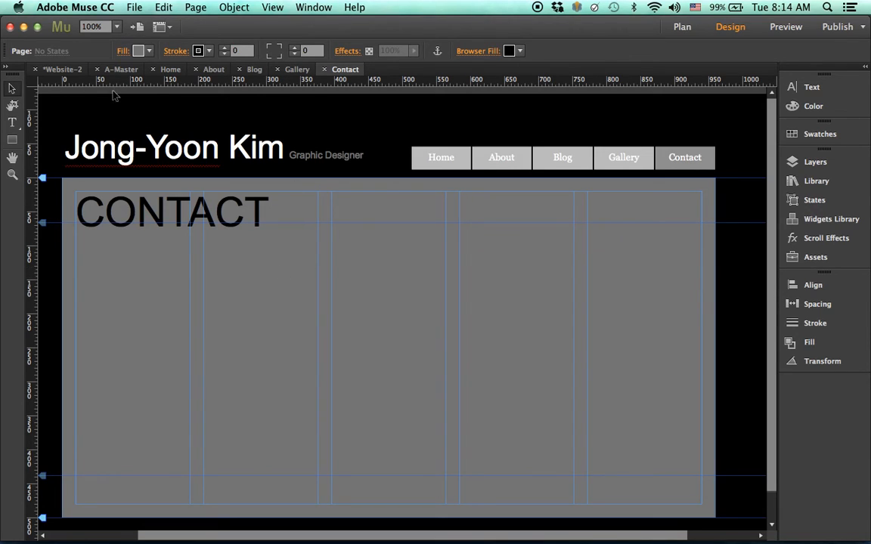
- Open the Home page and run File > Preview Site in Browser
left_click(61, 69)
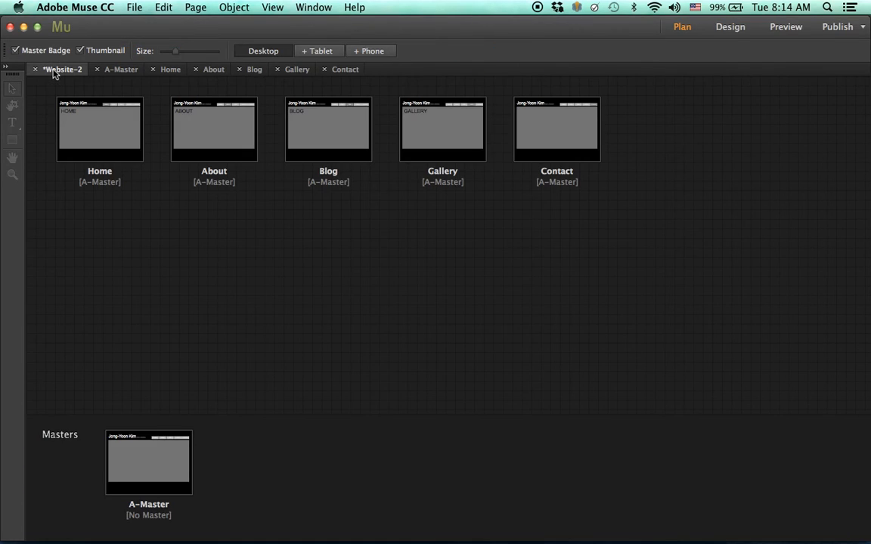
double_click(108, 132)
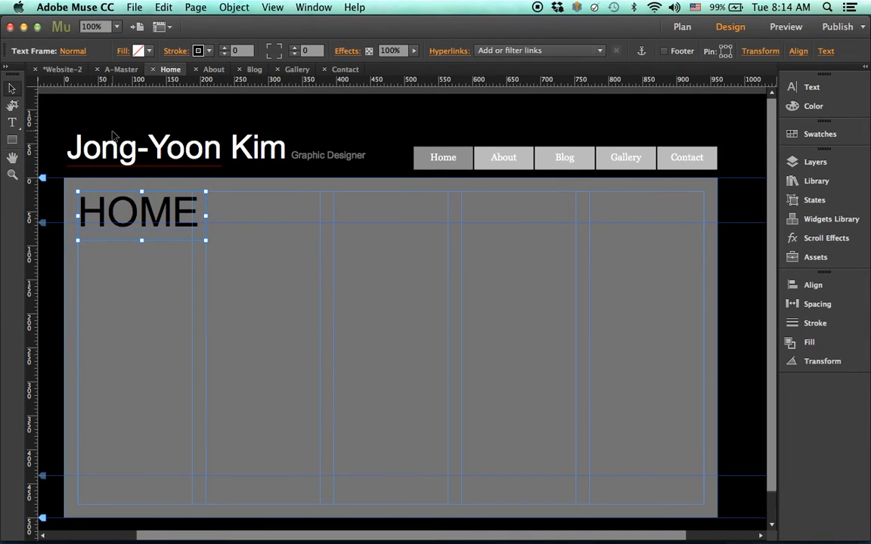
left_click(134, 7)
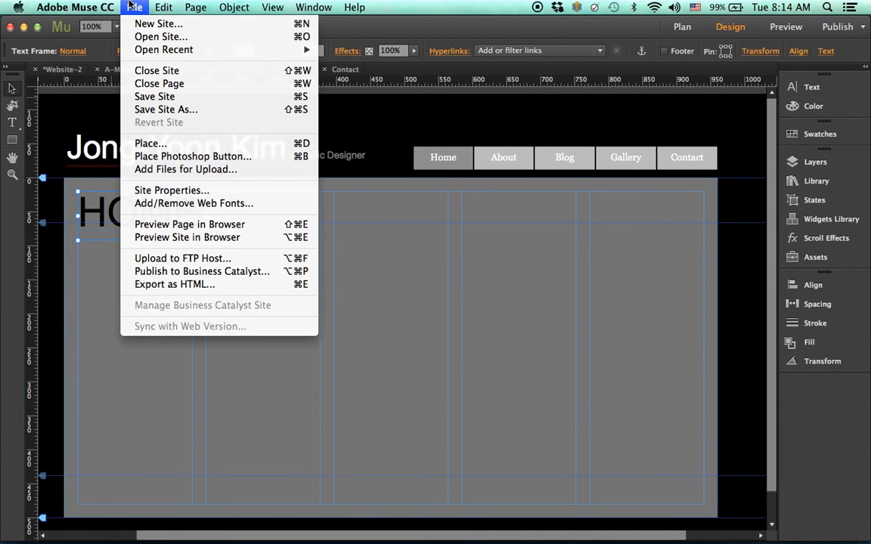
left_click(225, 238)
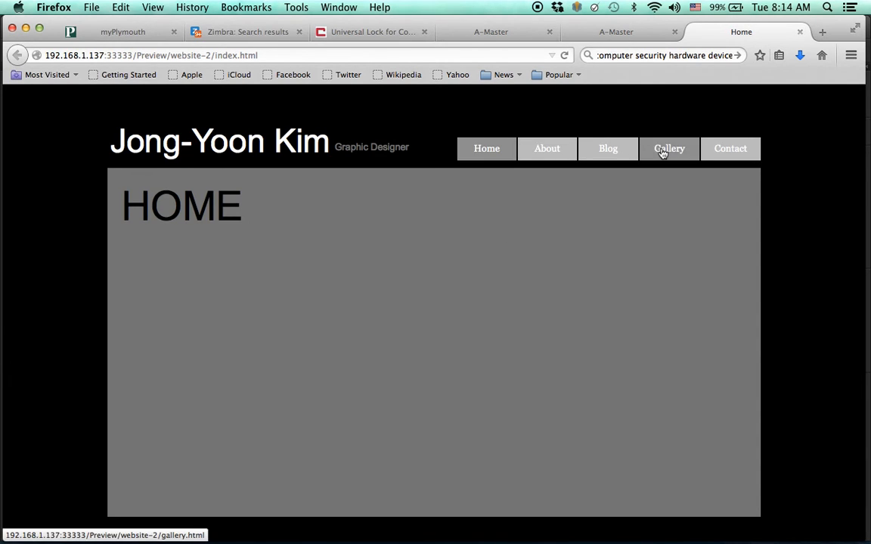
- Click through About, Blog, Gallery, Contact and Home twice in the preview, ending on Contact
left_click(555, 157)
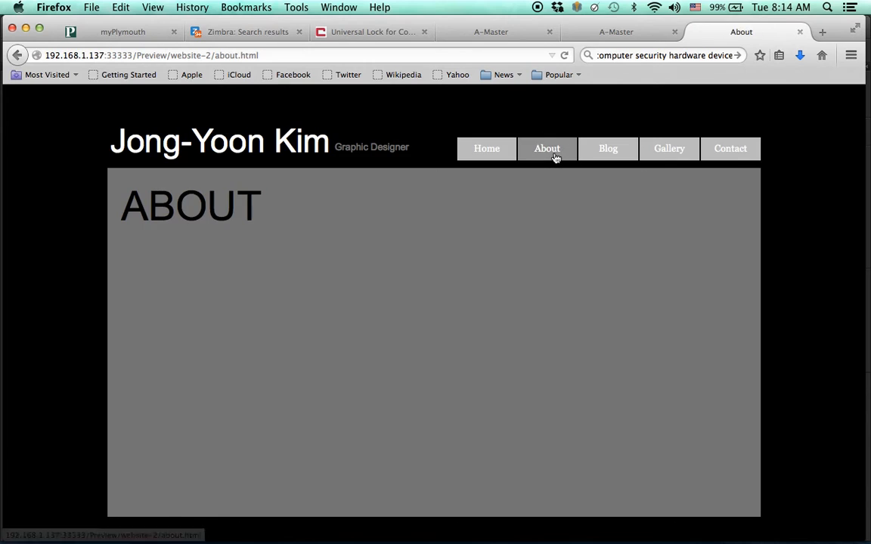
left_click(626, 156)
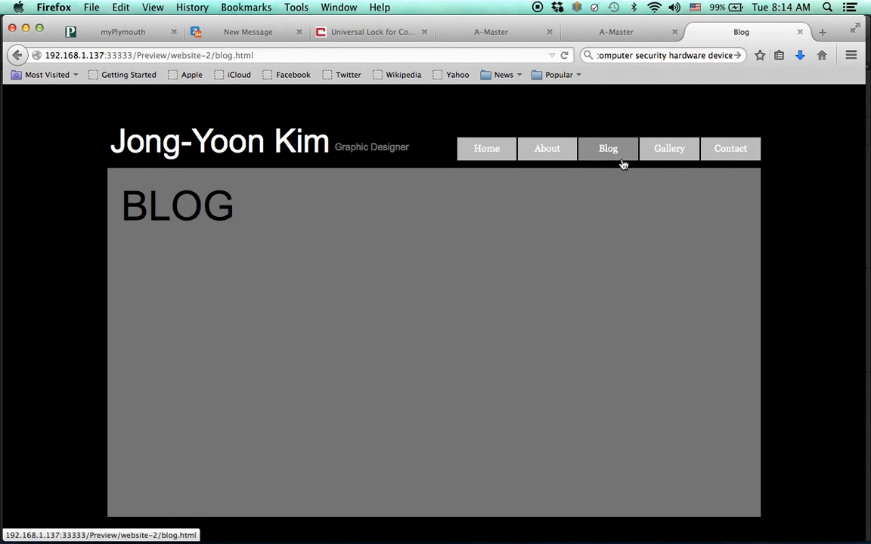
left_click(669, 151)
left_click(716, 151)
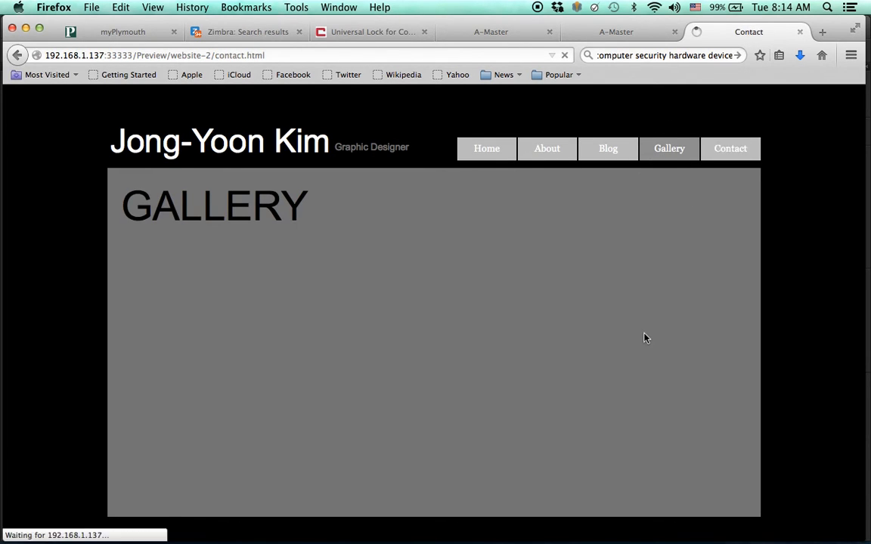
left_click(497, 157)
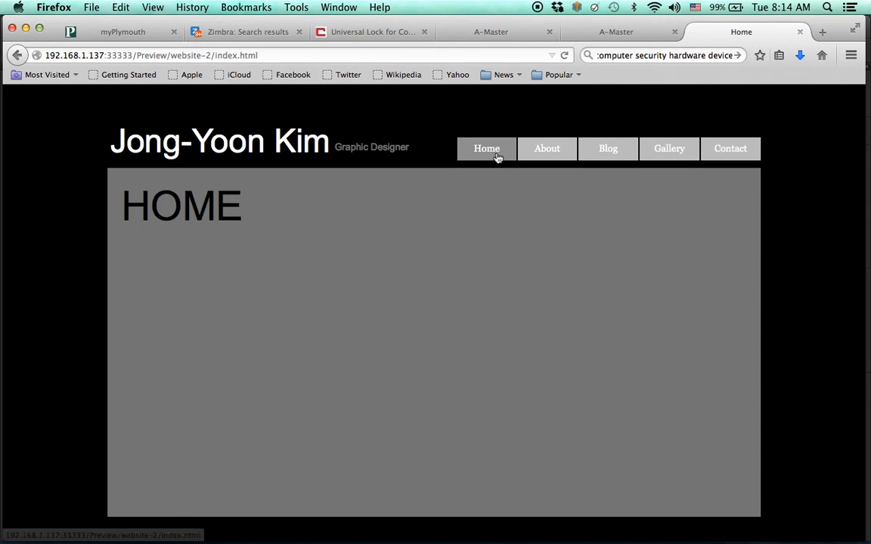
left_click(524, 157)
left_click(582, 151)
left_click(673, 150)
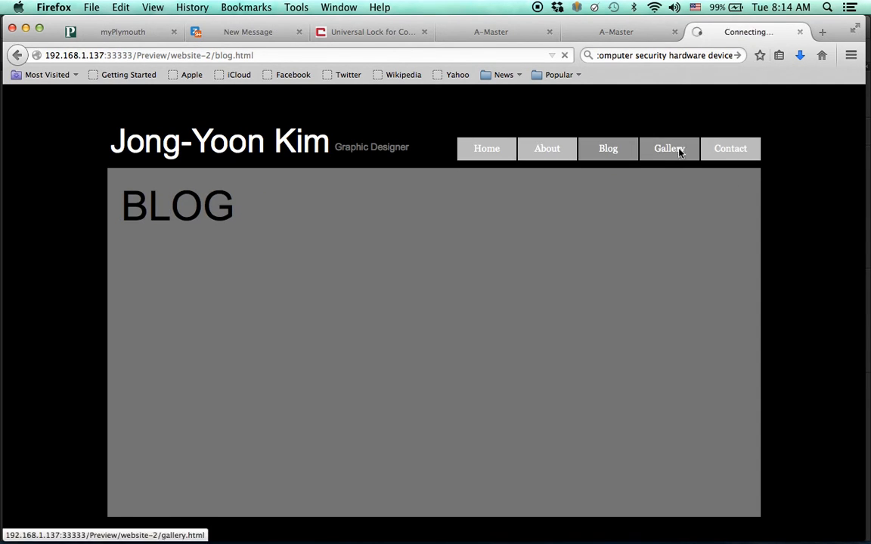
left_click(719, 154)
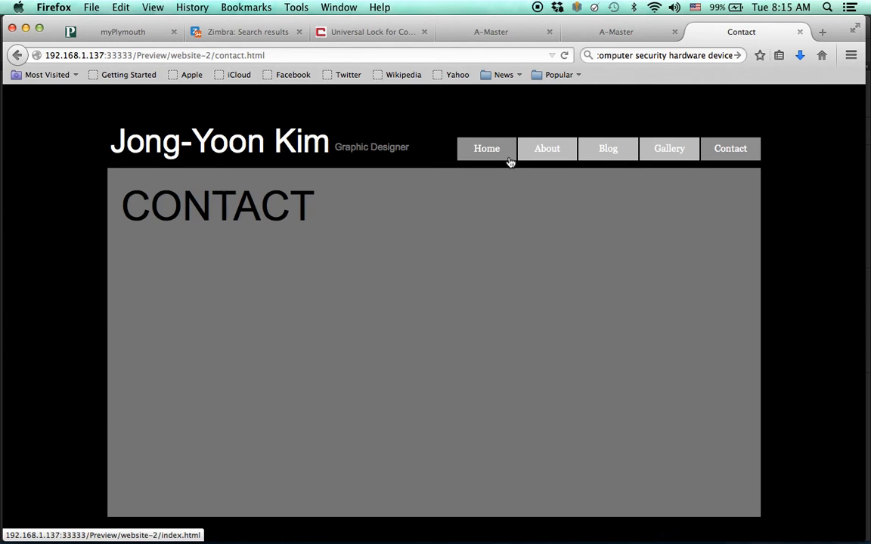
mouse_move(359, 539)
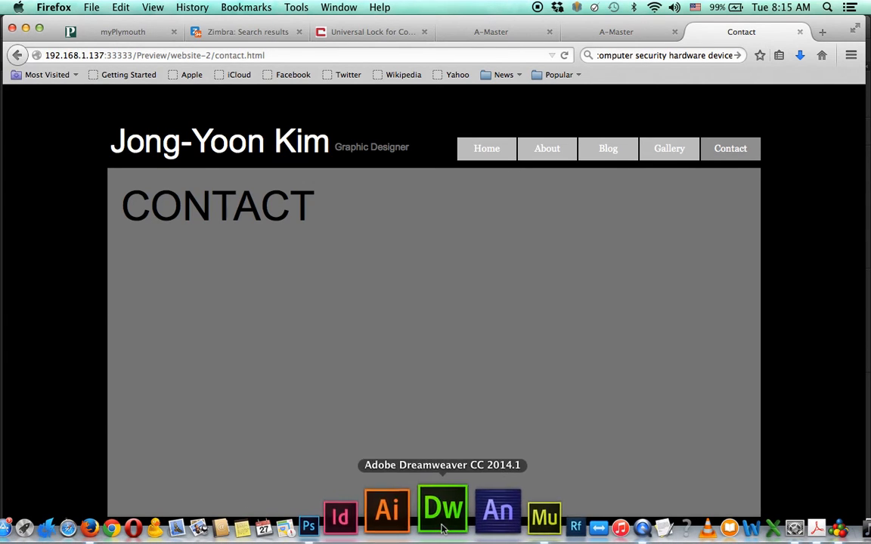
- On A-Master, select the navigation menu, show its States panel, and select the Home item
left_click(499, 514)
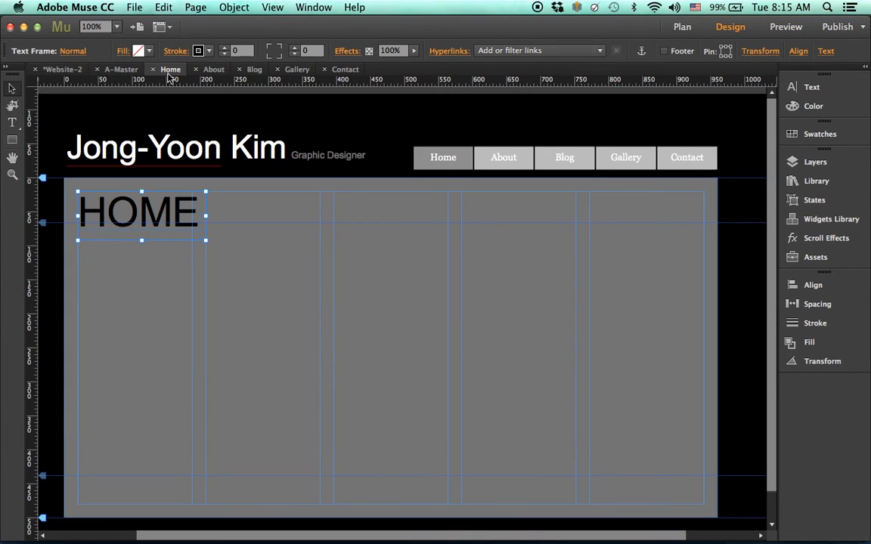
left_click(117, 69)
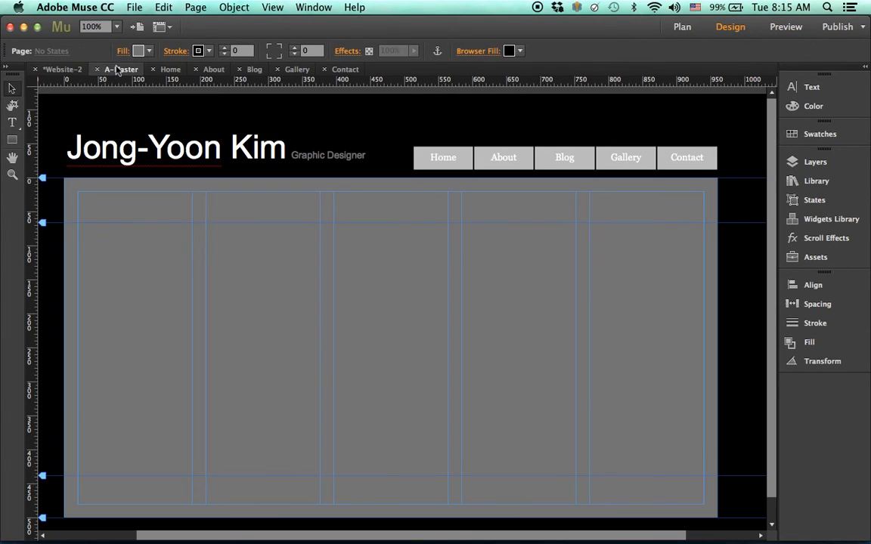
left_click(449, 164)
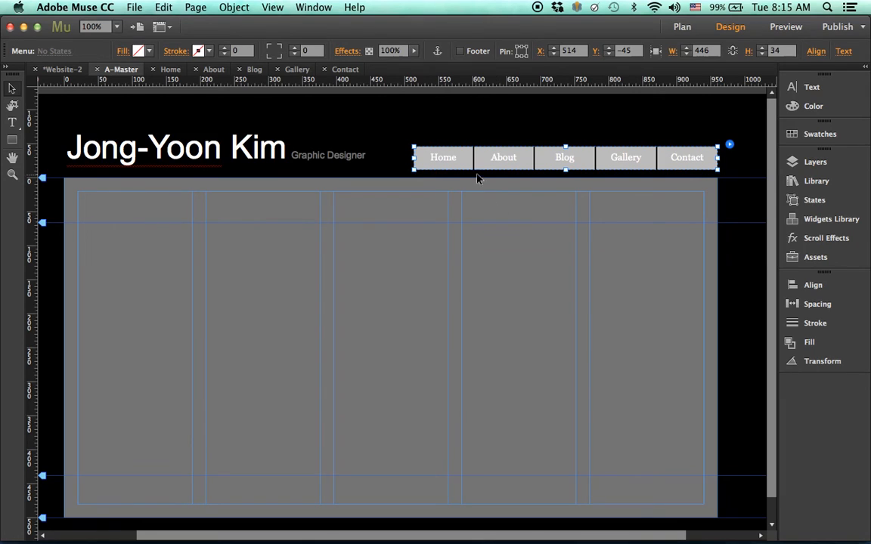
left_click(815, 201)
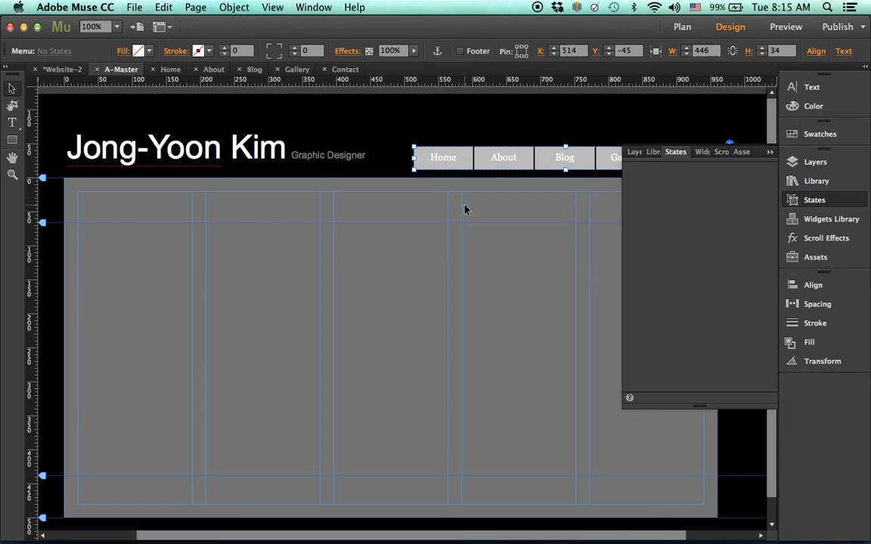
left_click(446, 157)
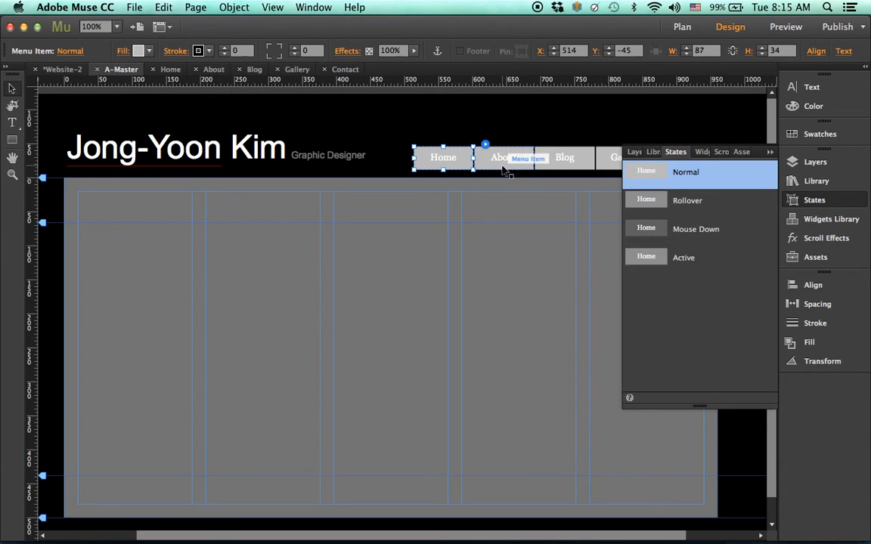
- Make the Home menu label text black
left_click(444, 161)
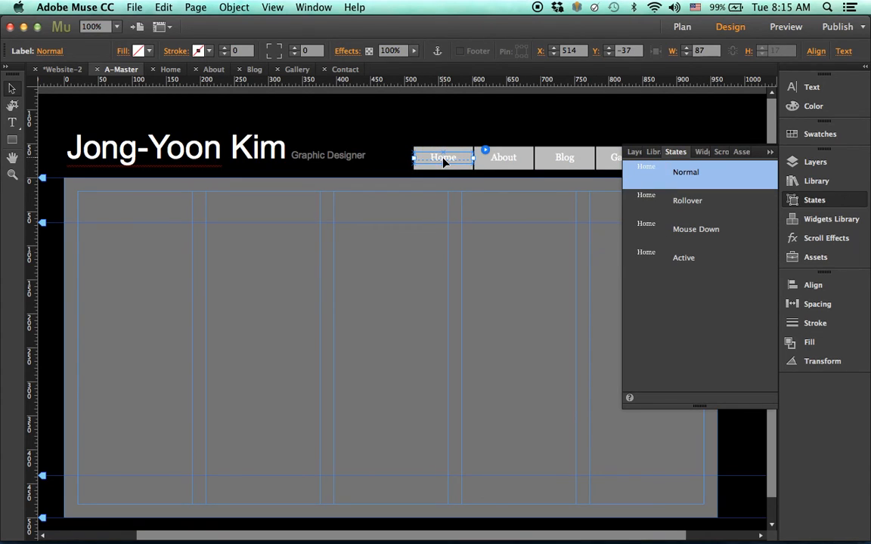
double_click(458, 158)
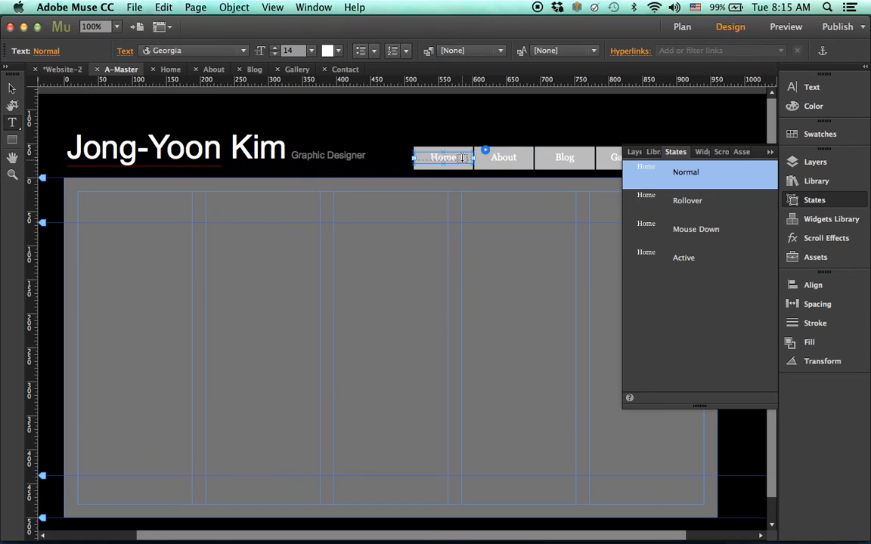
double_click(435, 159)
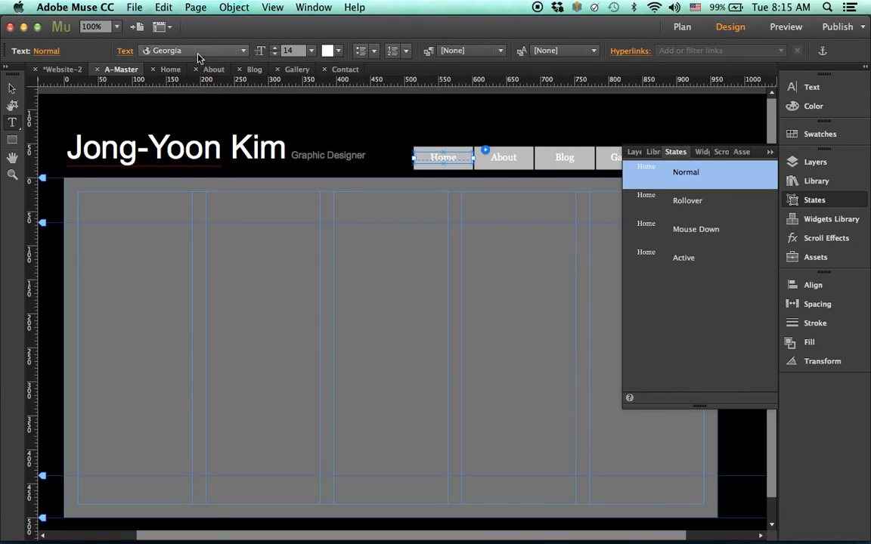
left_click(338, 53)
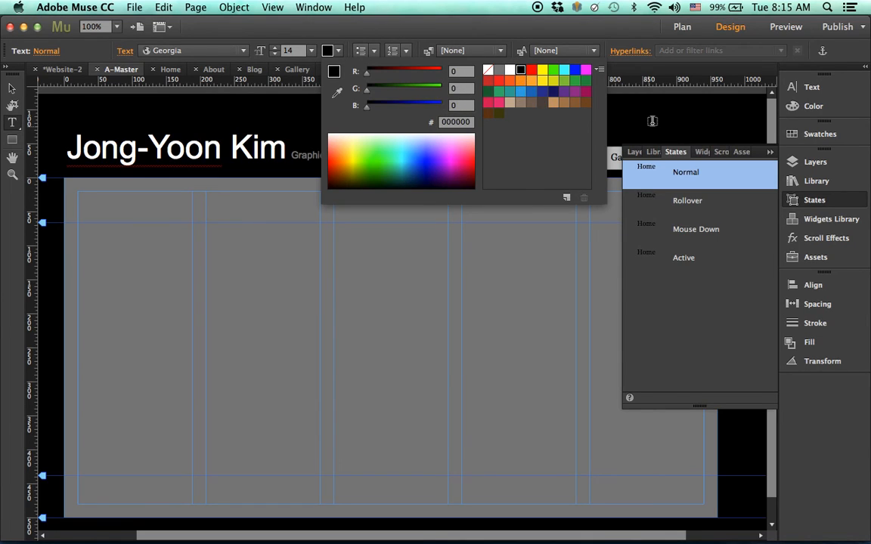
left_click(521, 71)
- Give the Home item's Rollover state a red fill, then go to the page plan
left_click(667, 205)
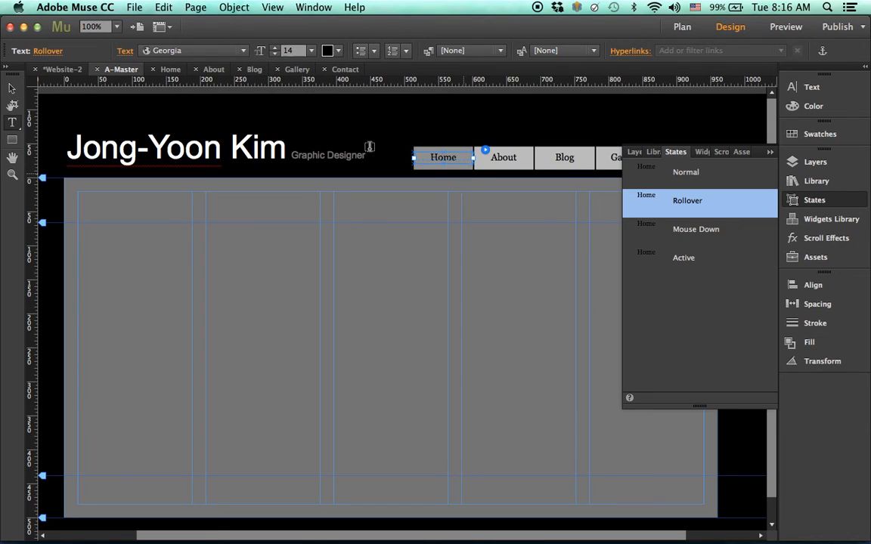
key("Escape")
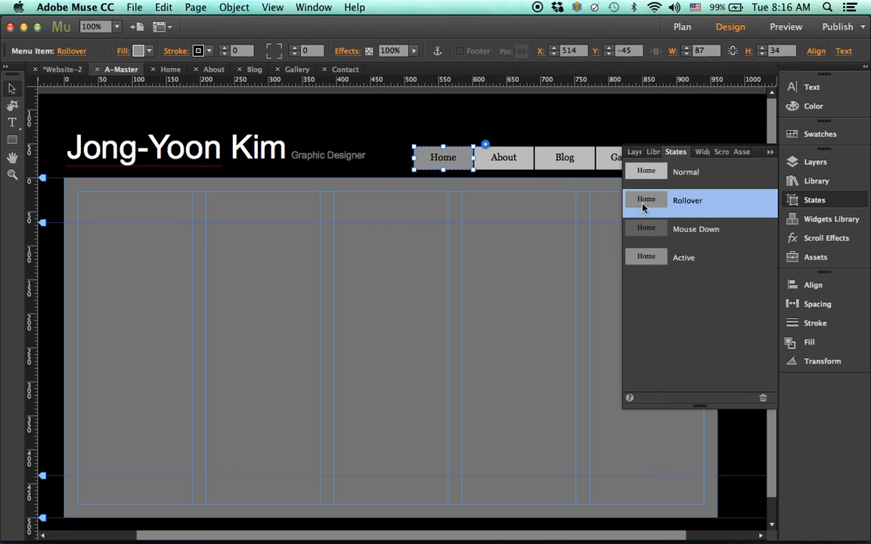
left_click(148, 51)
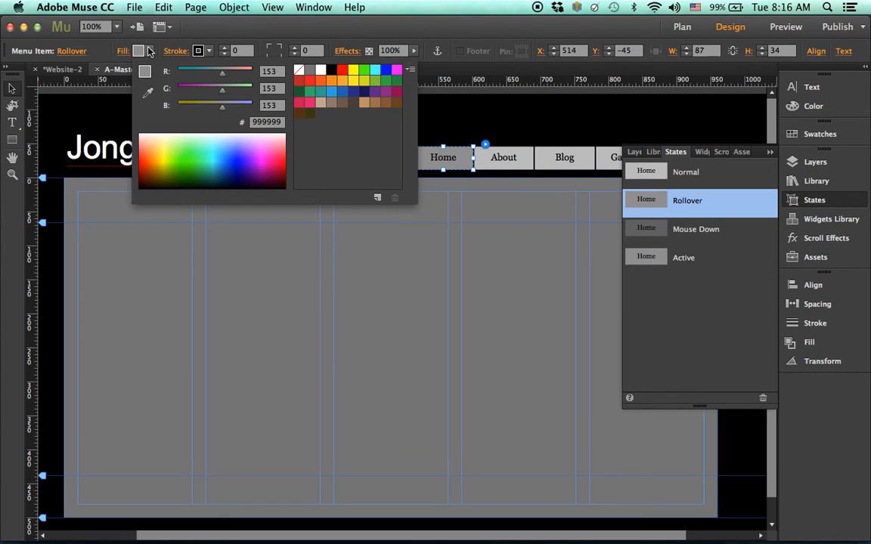
left_click(343, 72)
left_click(561, 330)
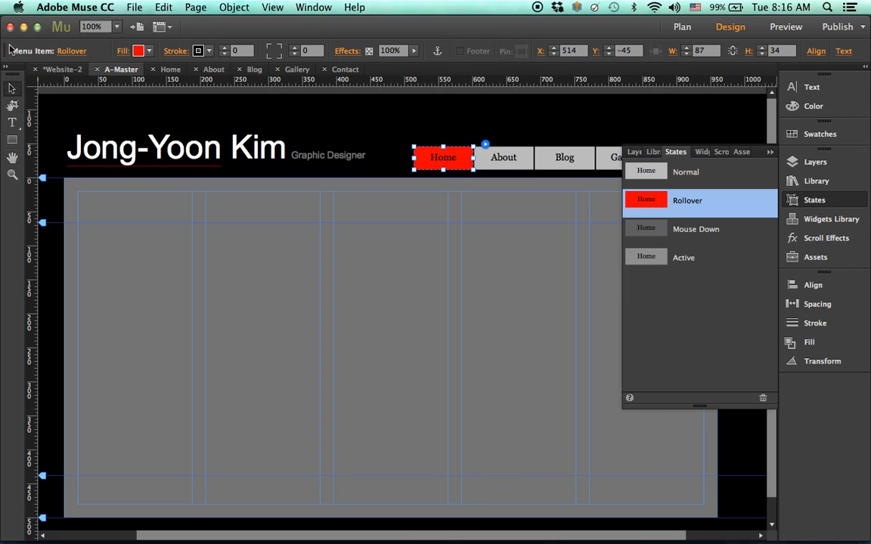
left_click(53, 69)
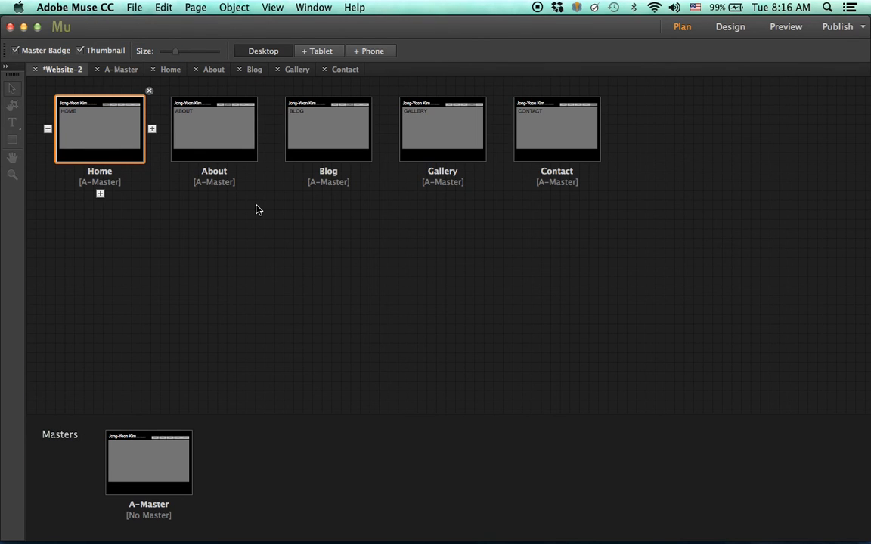
- Open the Home page and preview the site in the browser
left_click(166, 70)
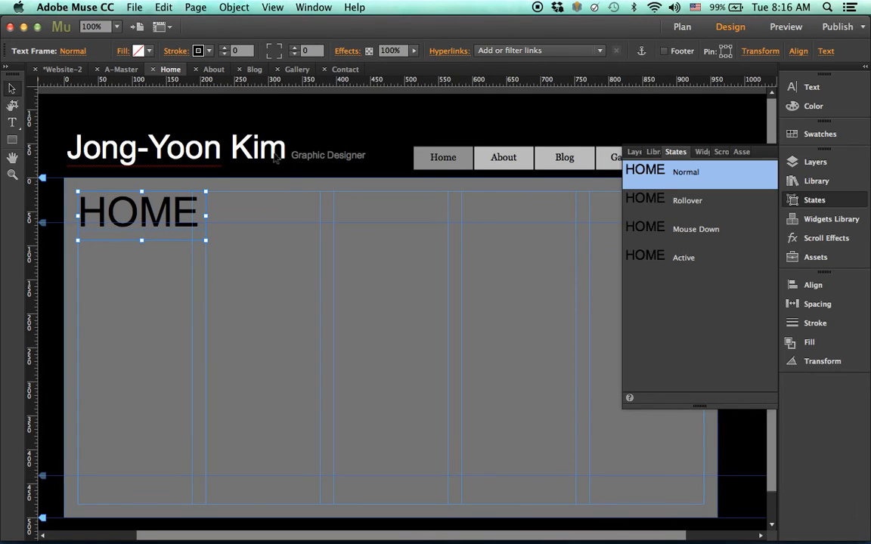
left_click(133, 6)
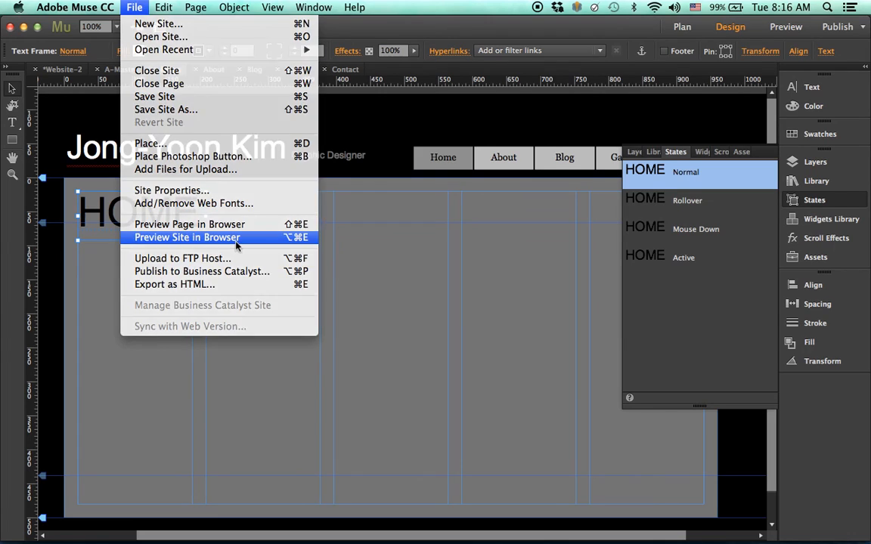
left_click(237, 239)
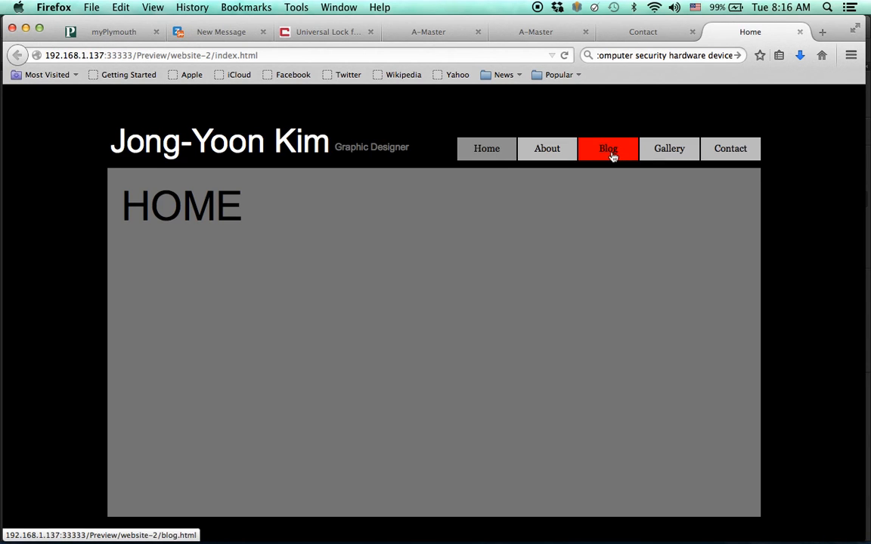
- Click About, Blog, Gallery, Contact and Home, checking the red rollover highlights
left_click(550, 151)
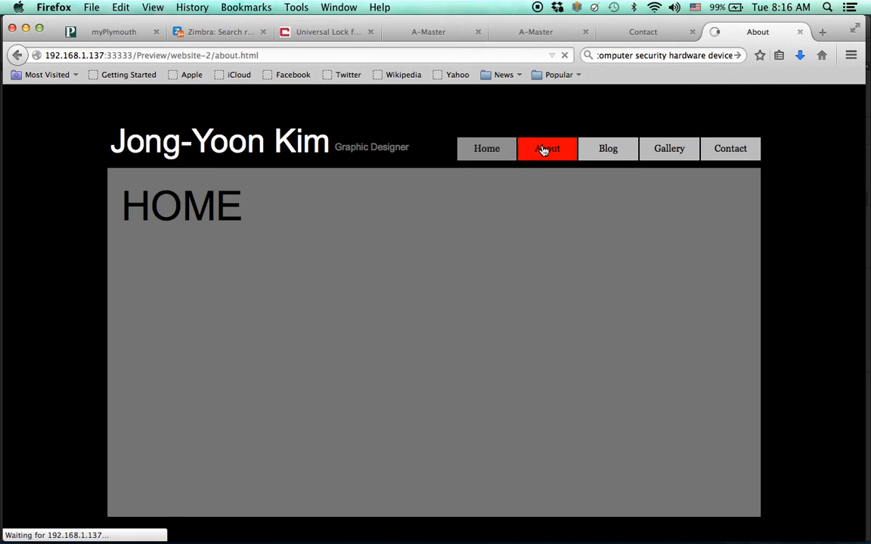
left_click(606, 158)
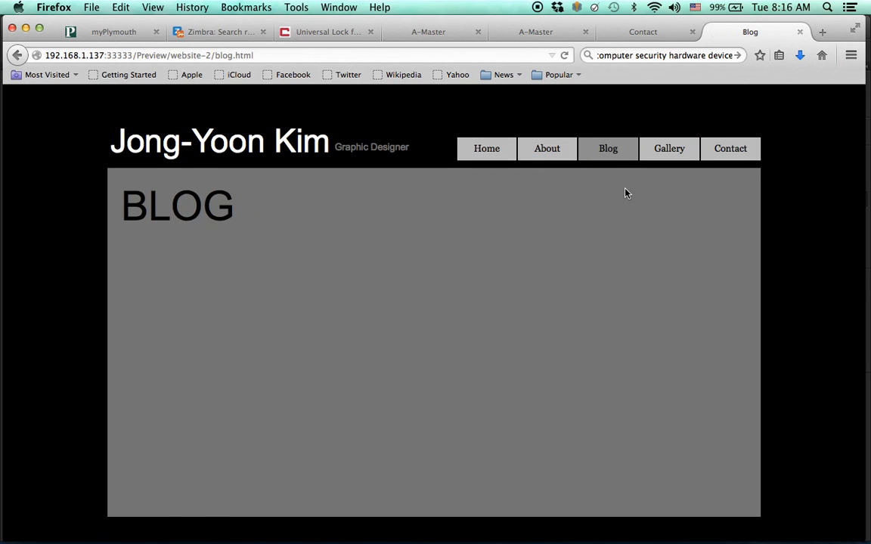
left_click(666, 157)
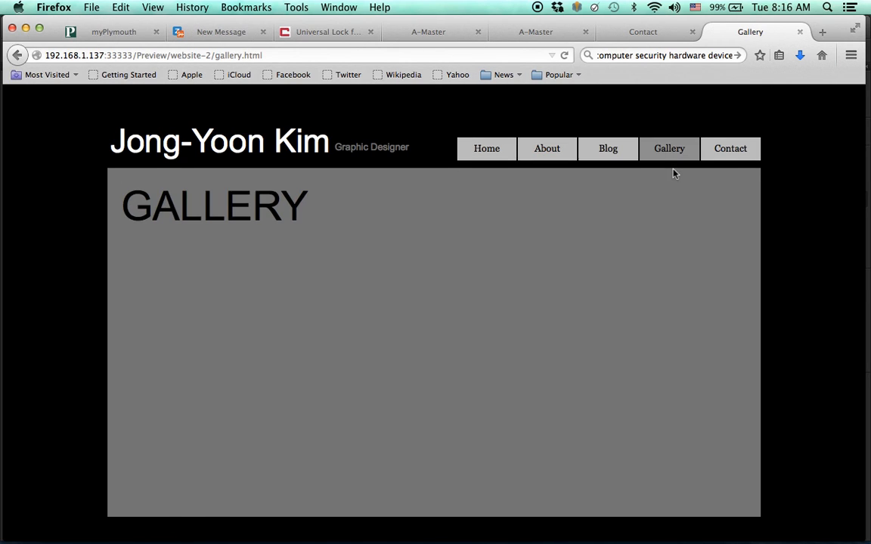
left_click(735, 157)
left_click(502, 159)
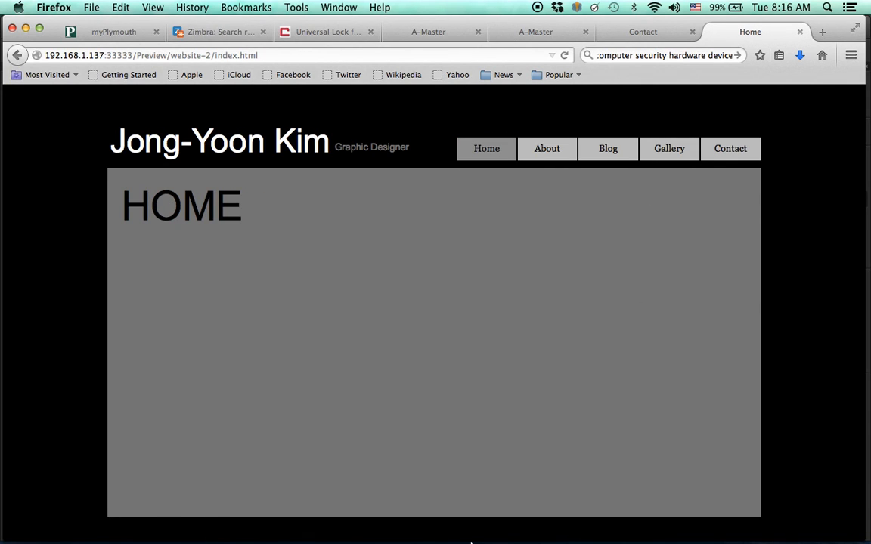
mouse_move(452, 541)
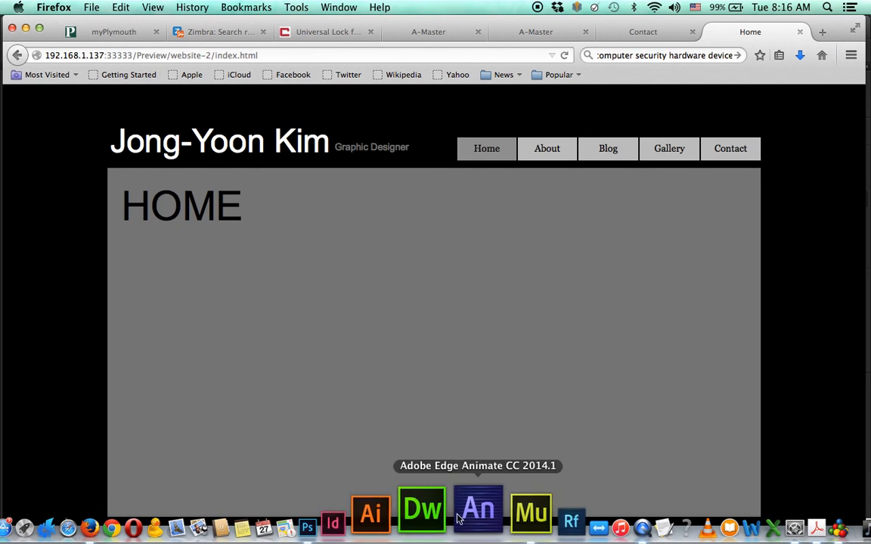
- Save the site as 'test' in a new 'Muse Test' folder on the Desktop
left_click(481, 516)
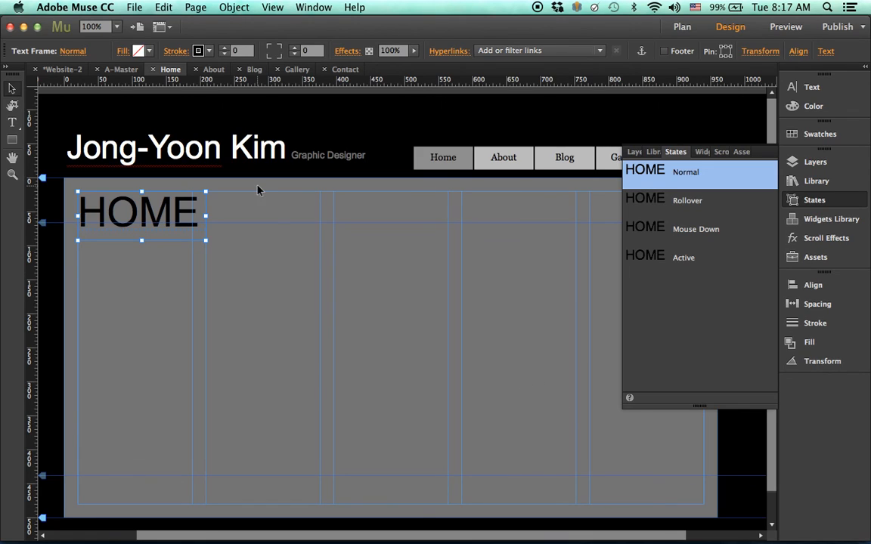
left_click(134, 7)
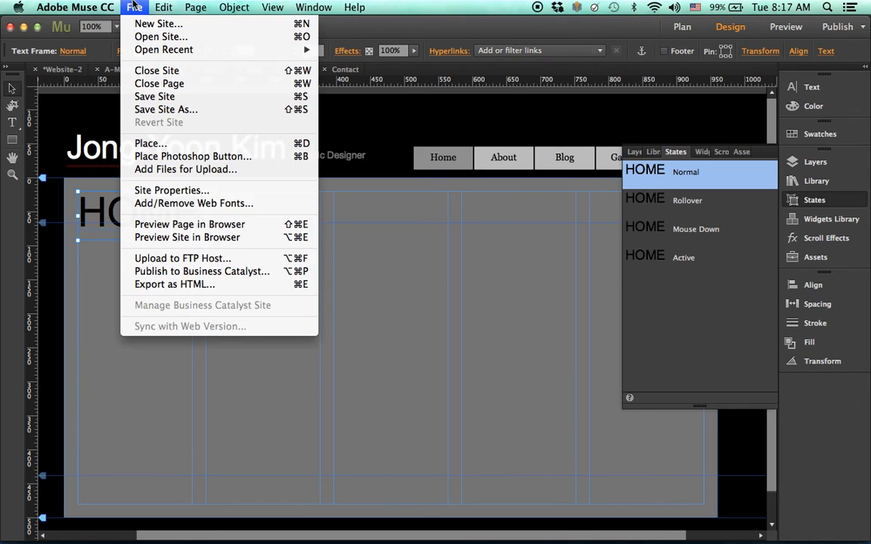
left_click(161, 113)
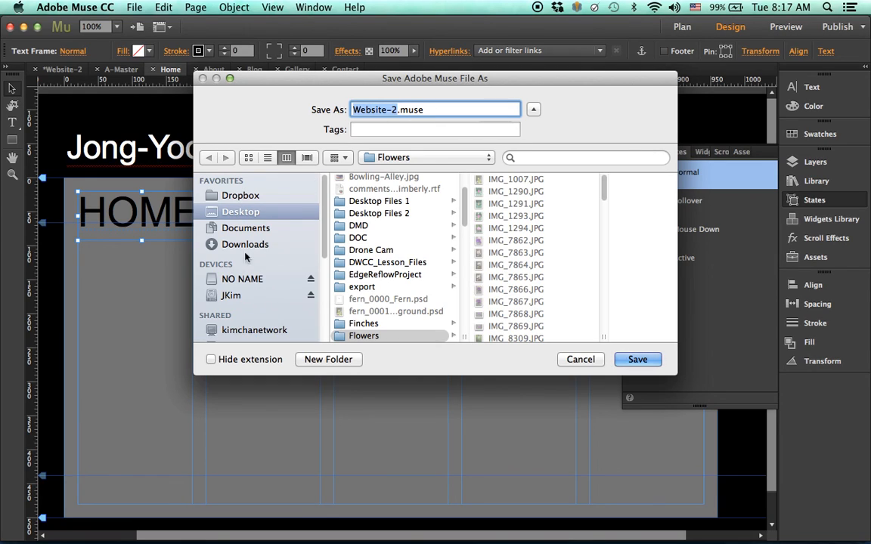
left_click(247, 216)
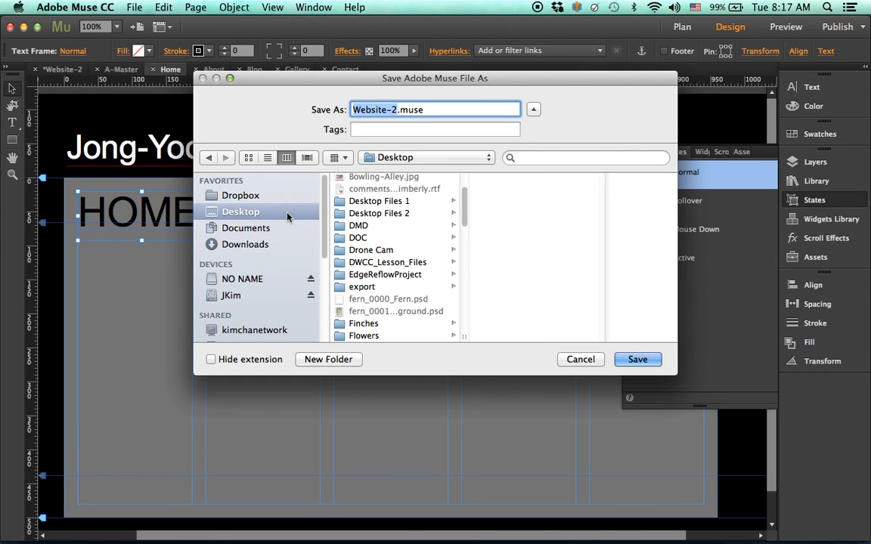
left_click(340, 360)
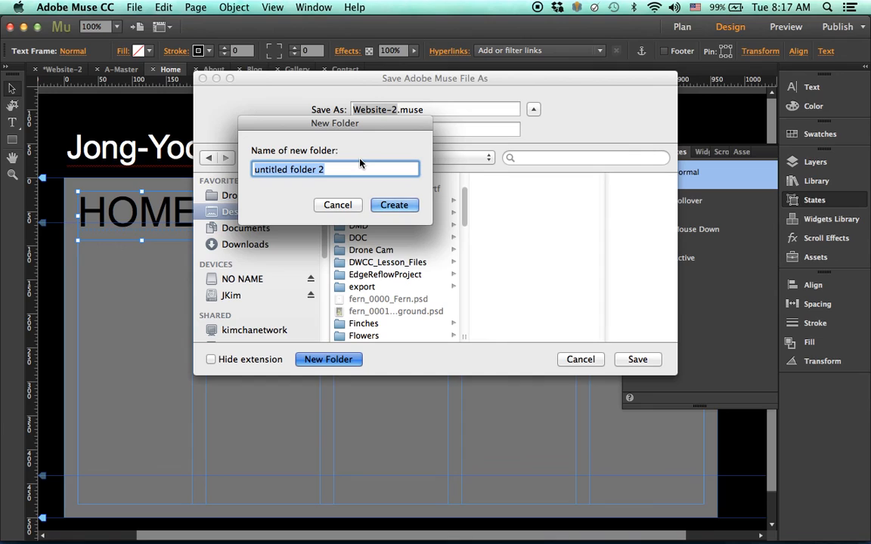
type("Mu")
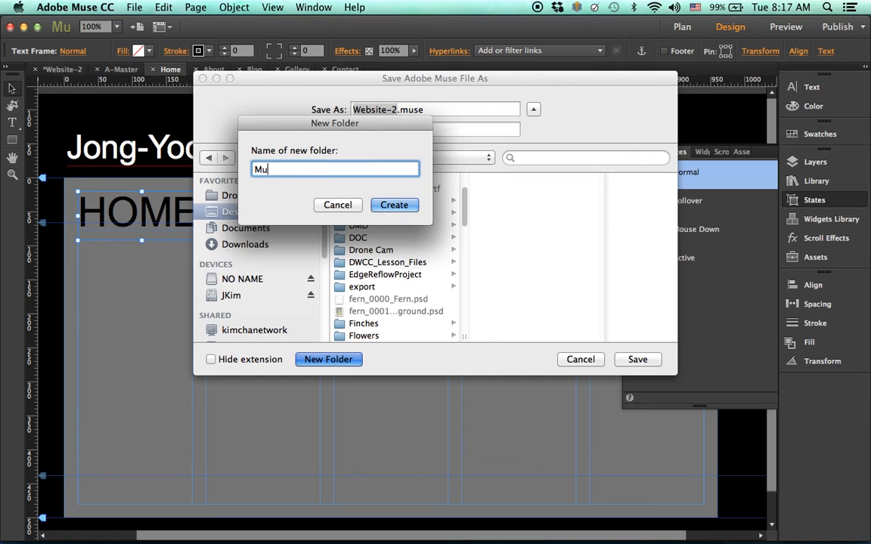
type("se Test")
left_click(389, 203)
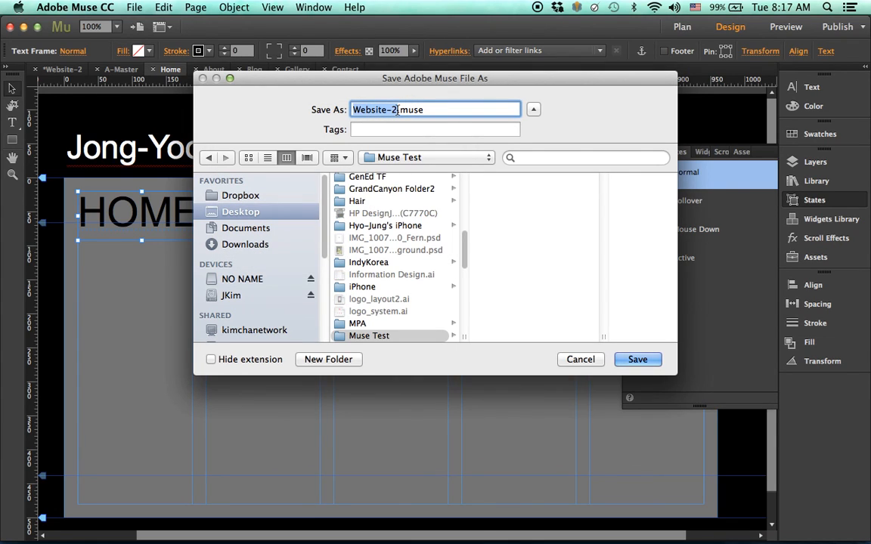
type("test")
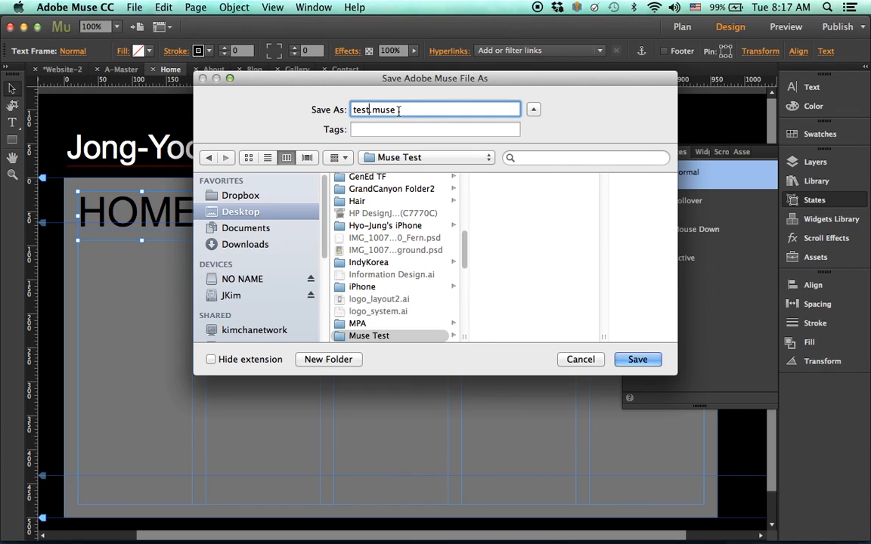
left_click(637, 360)
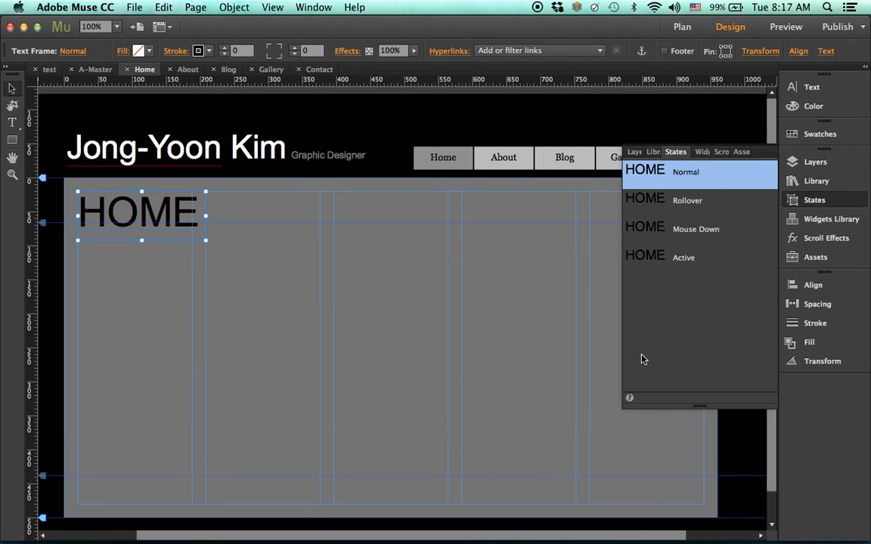